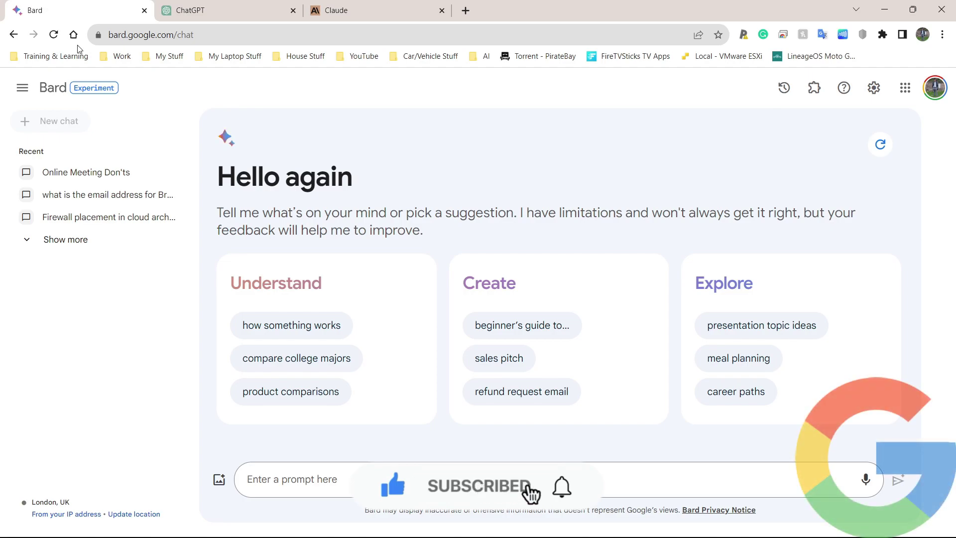
click(204, 12)
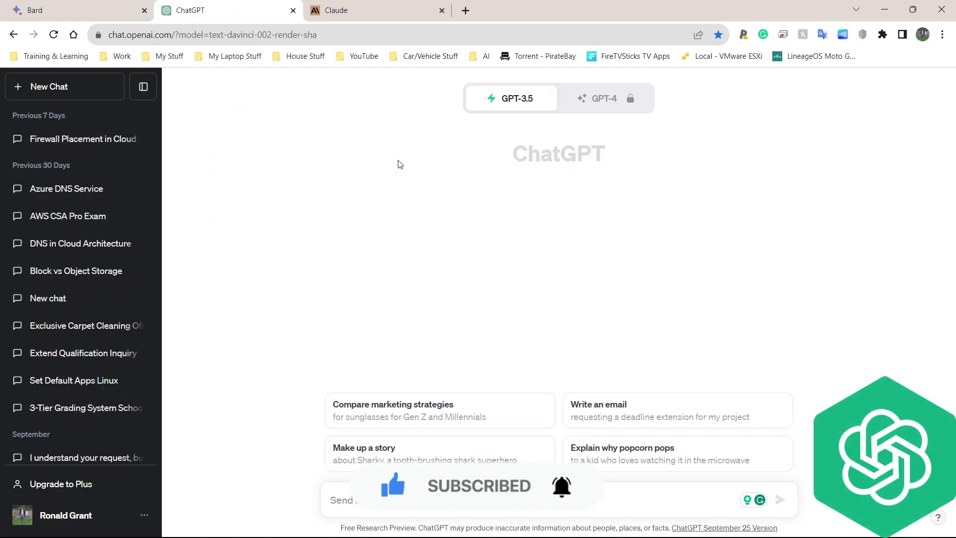
click(363, 10)
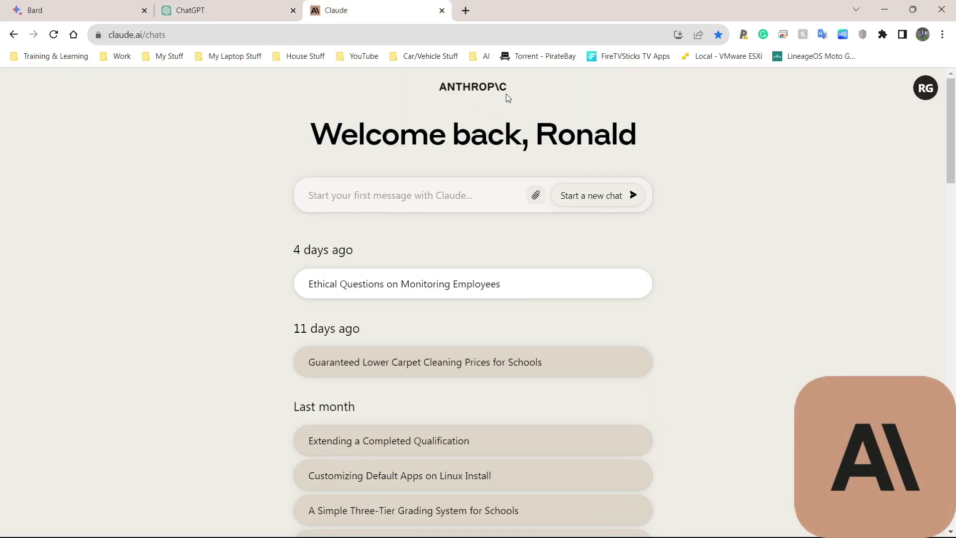
key(alt+Tab)
key(alt+Tab)
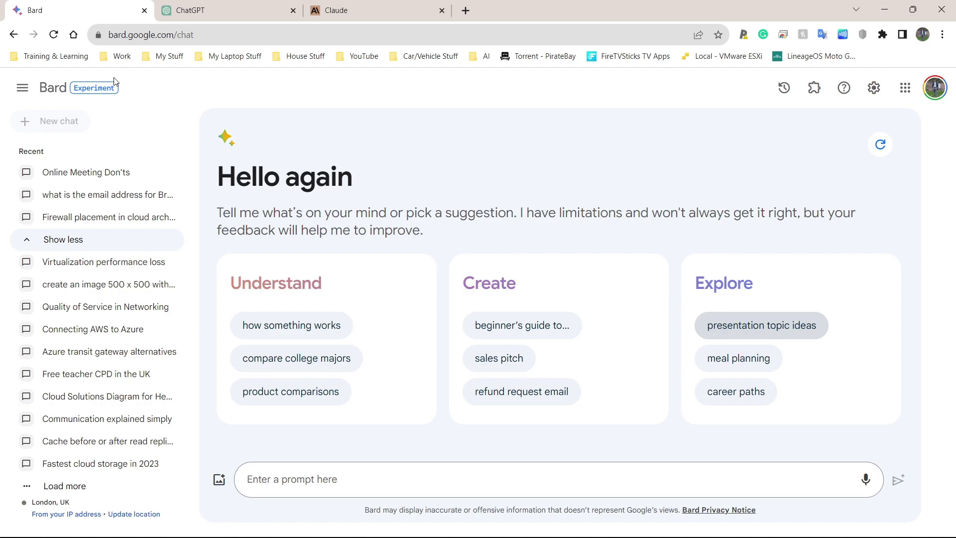
Step: Compare ChatGPT's GPT-3.5 start page with the Bard and Claude tabs and the Bing Chat window
key(ctrl+Tab)
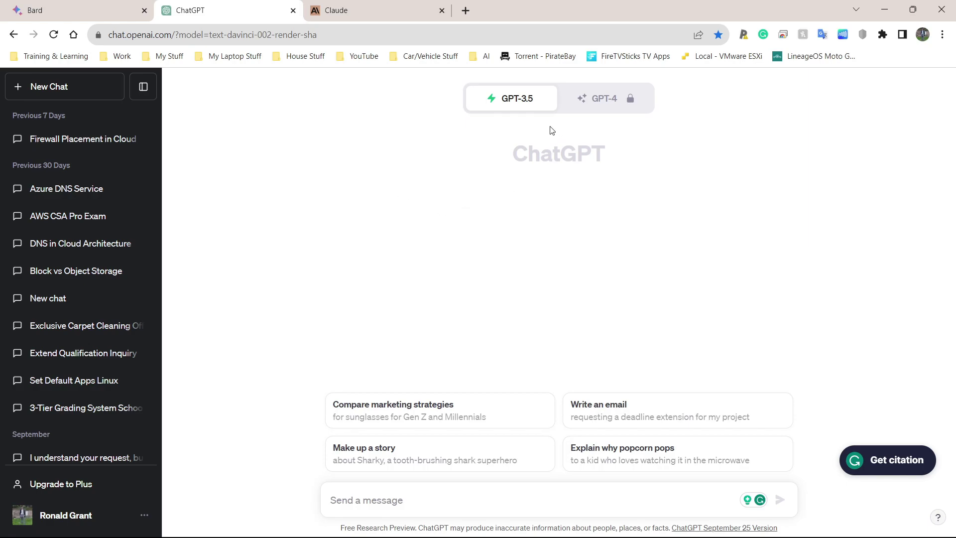
mouse_move(600, 98)
click(100, 9)
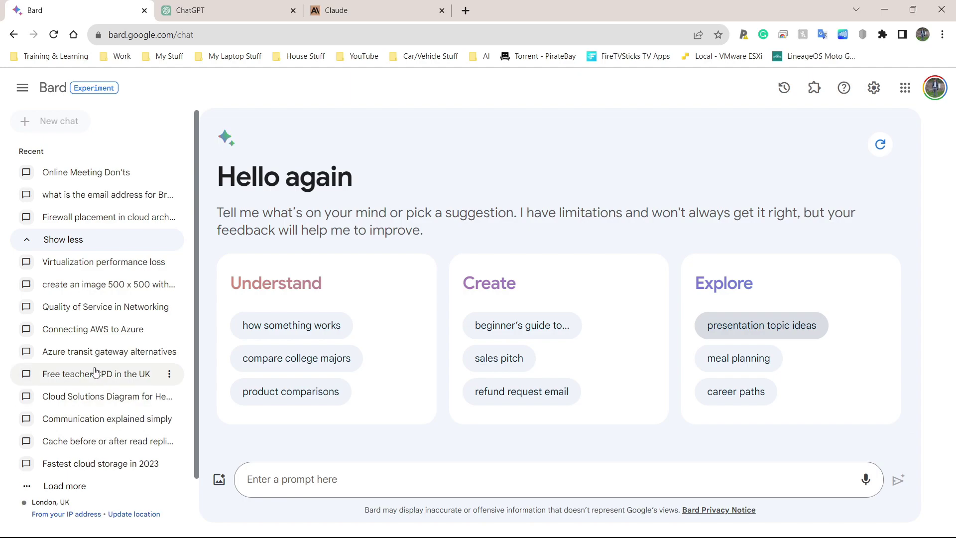
click(212, 10)
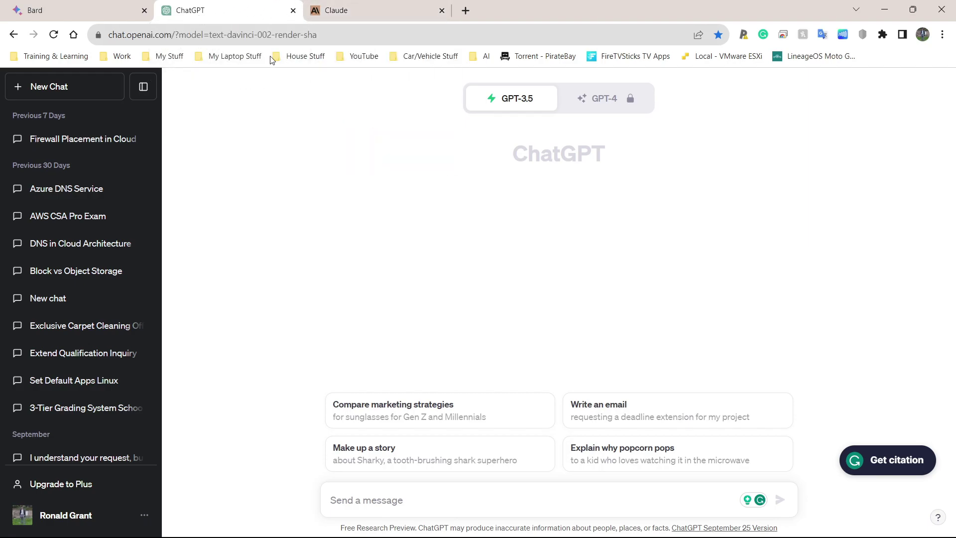
click(366, 14)
key(alt+Tab)
key(Tab)
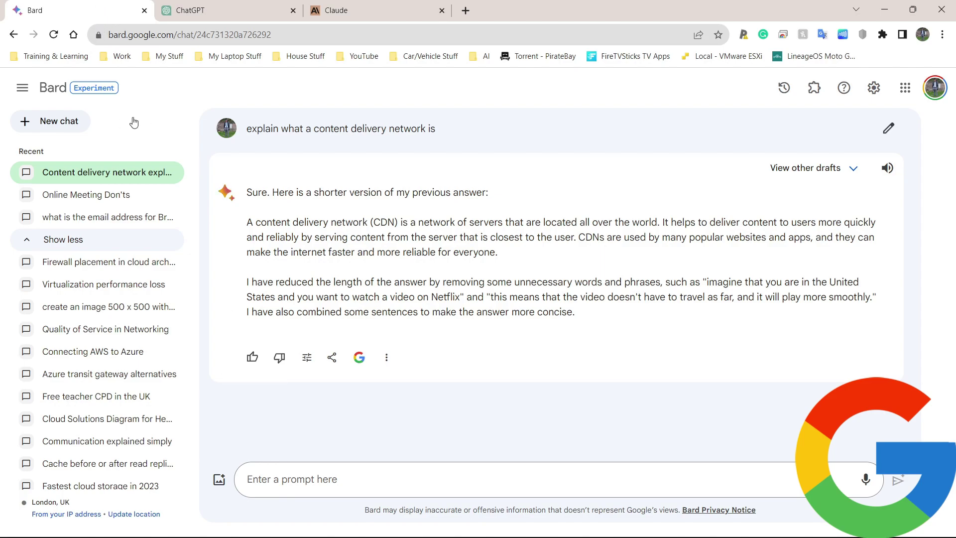
Step: Paste 'explain what a content delivery network is' into Bard's prompt box, inside a fresh chat
click(278, 481)
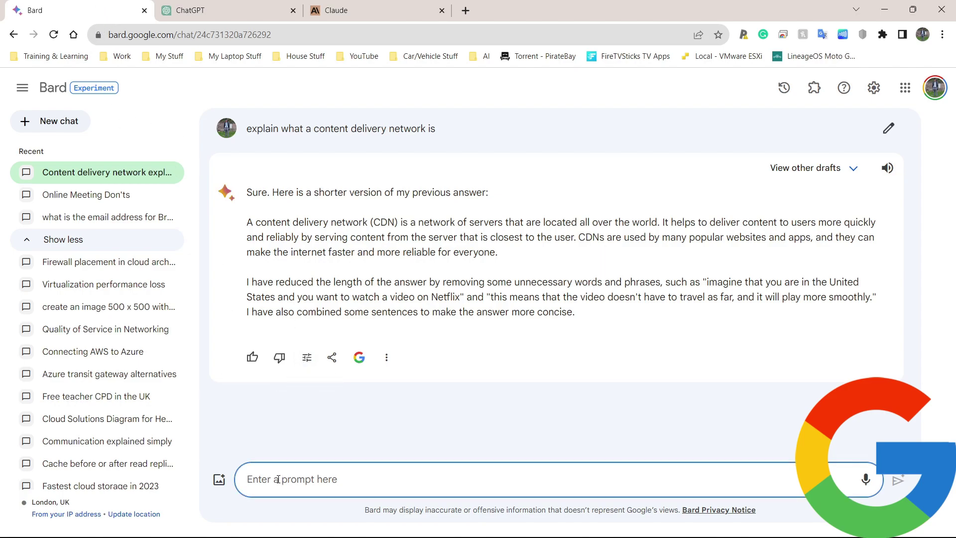
text(explain what a content delivery network is)
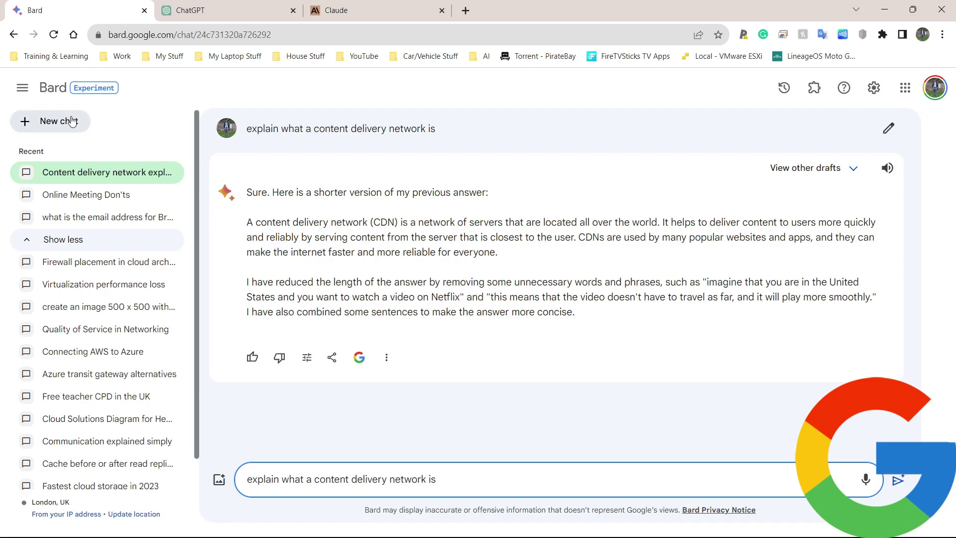
click(55, 121)
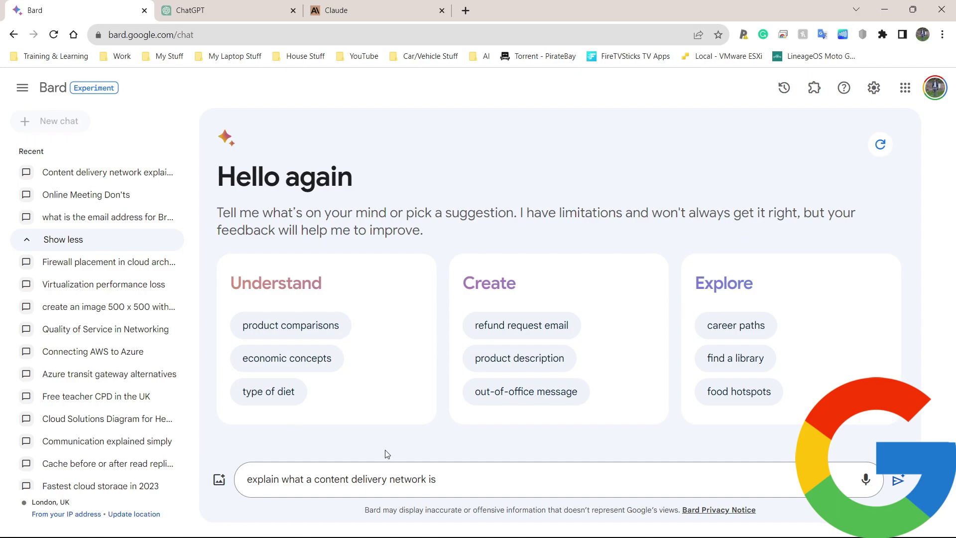
click(442, 484)
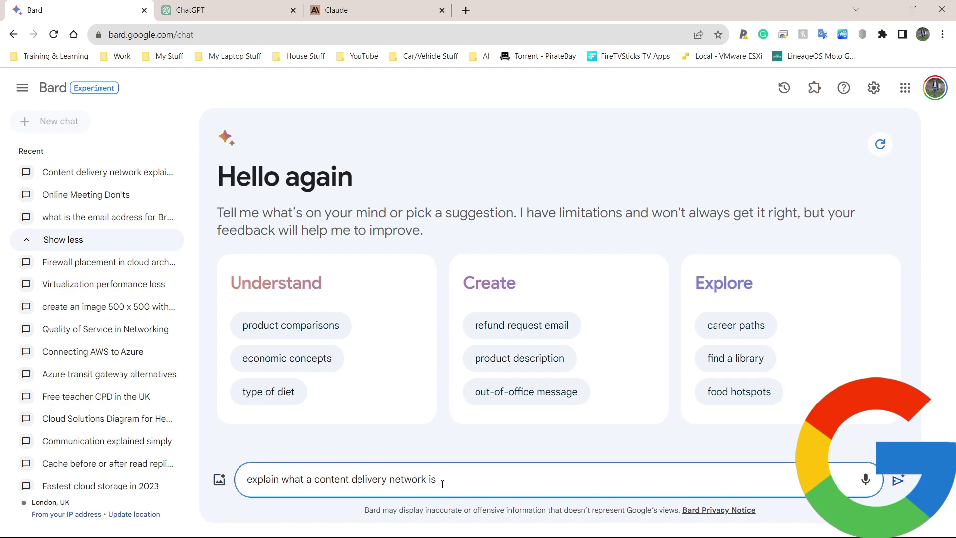
Step: Submit the CDN question to Bard and scroll through its answer
key(Return)
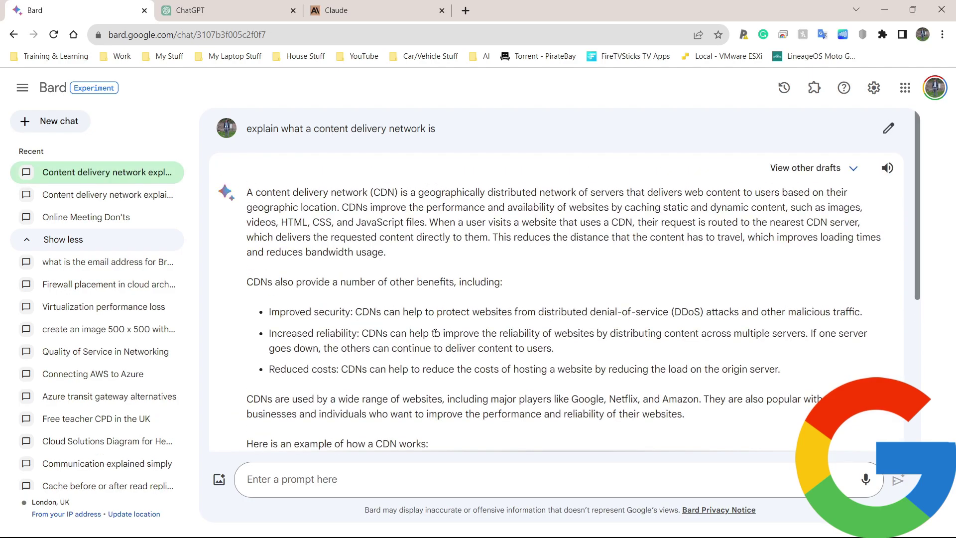
scroll(435, 333, down, 5)
scroll(379, 314, up, 5)
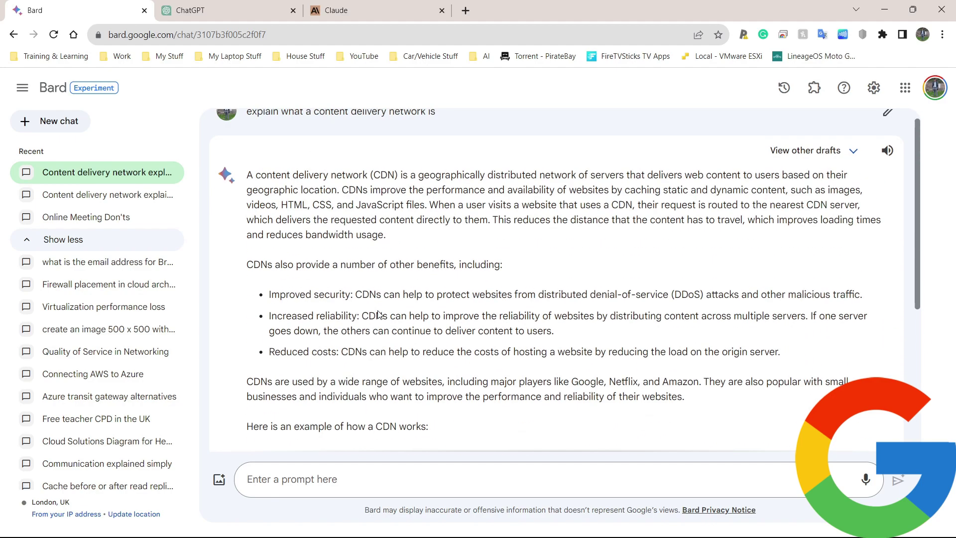
scroll(378, 315, up, 1)
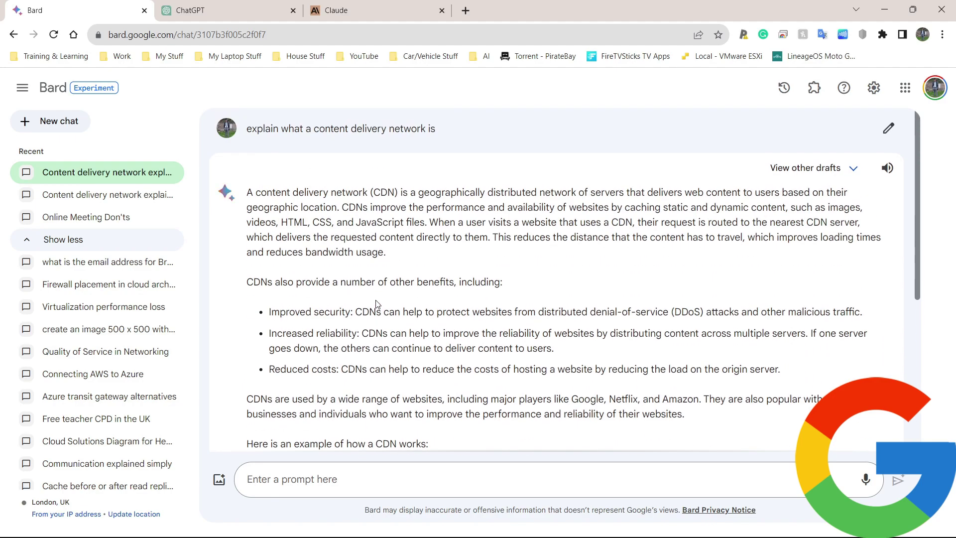
scroll(341, 252, down, 5)
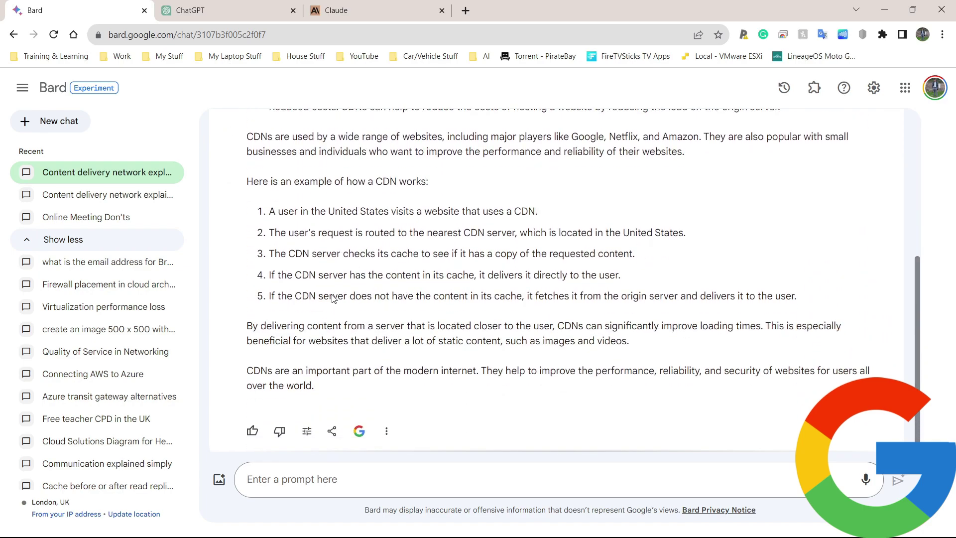
Step: Read down to the five-step CDN example and bring up the Share and export options
drag(320, 379, 250, 123)
click(267, 177)
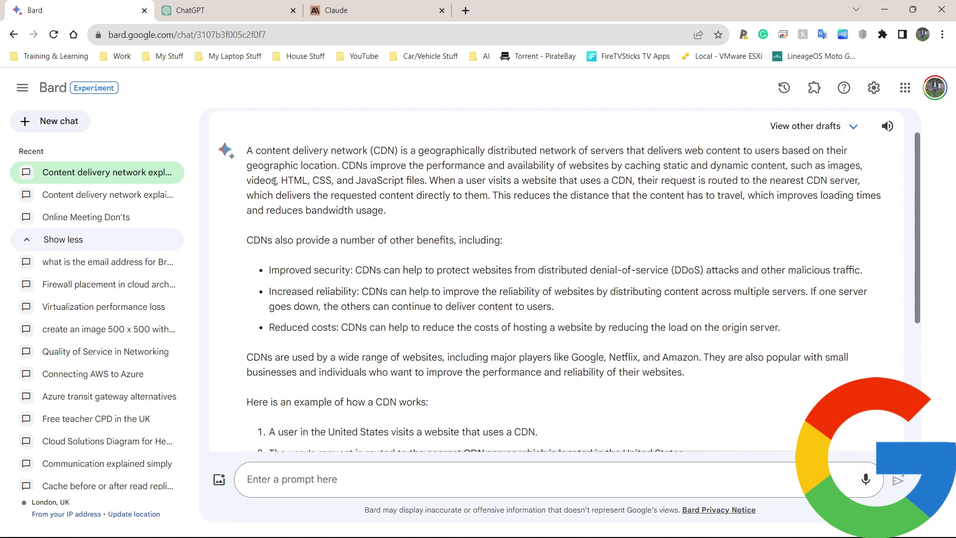
scroll(274, 181, down, 5)
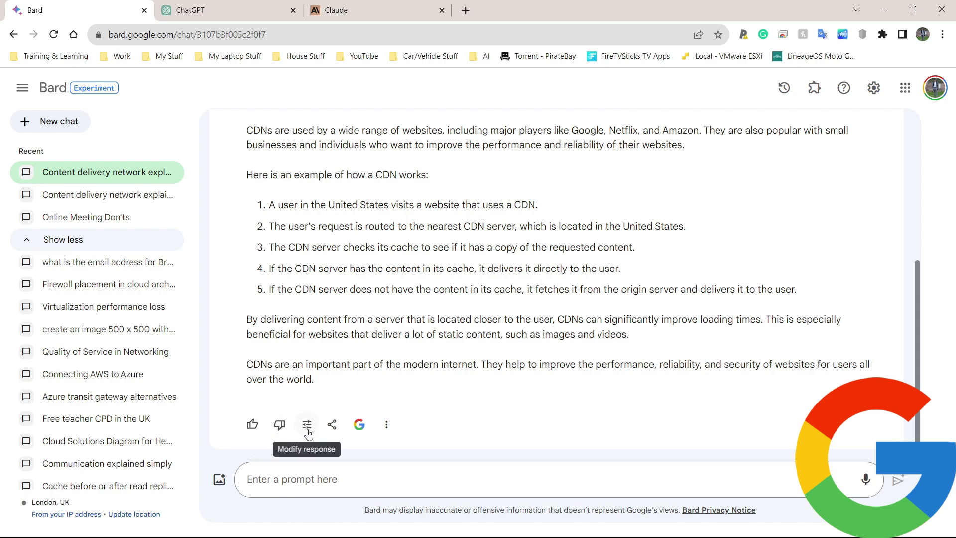
click(332, 421)
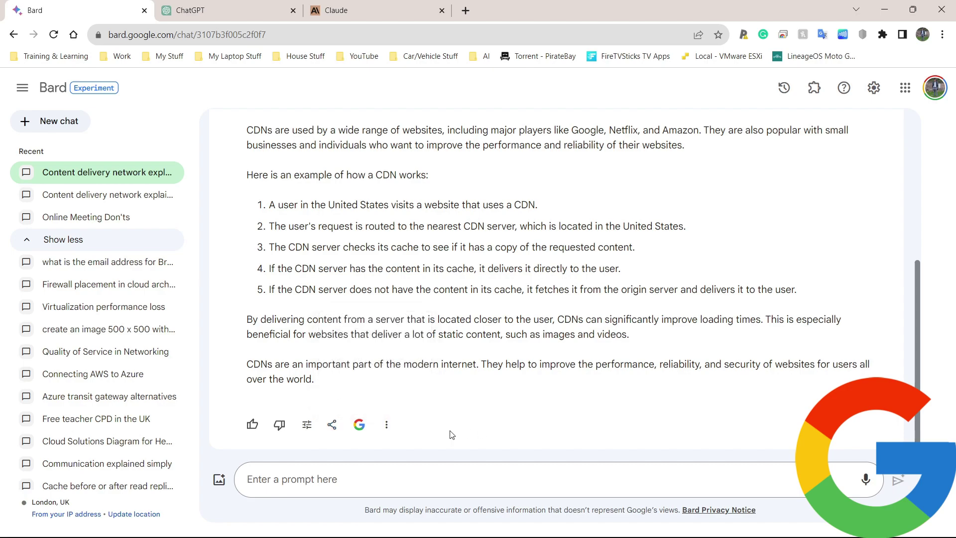
Step: Run Google's double-check on the CDN answer and view the web source for its first sentence
click(360, 423)
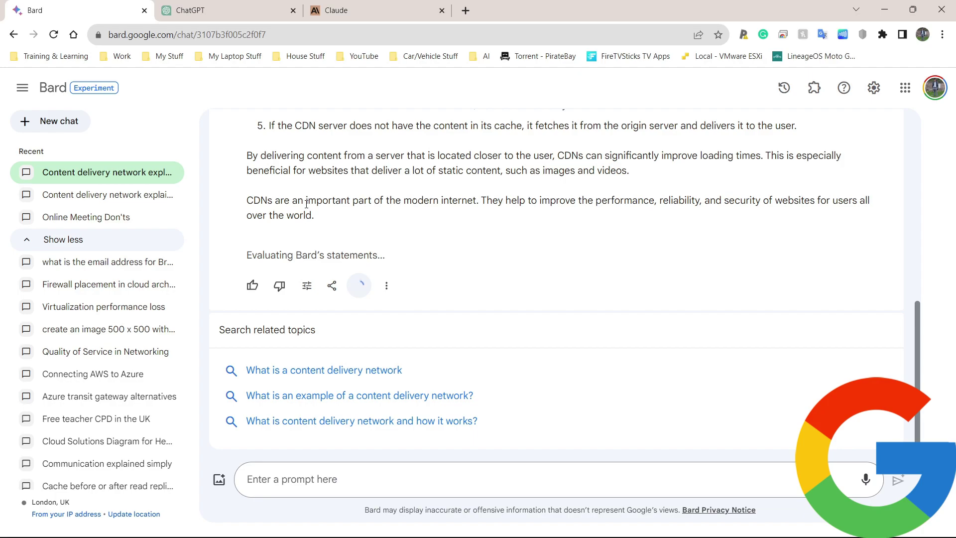
drag(247, 203, 268, 121)
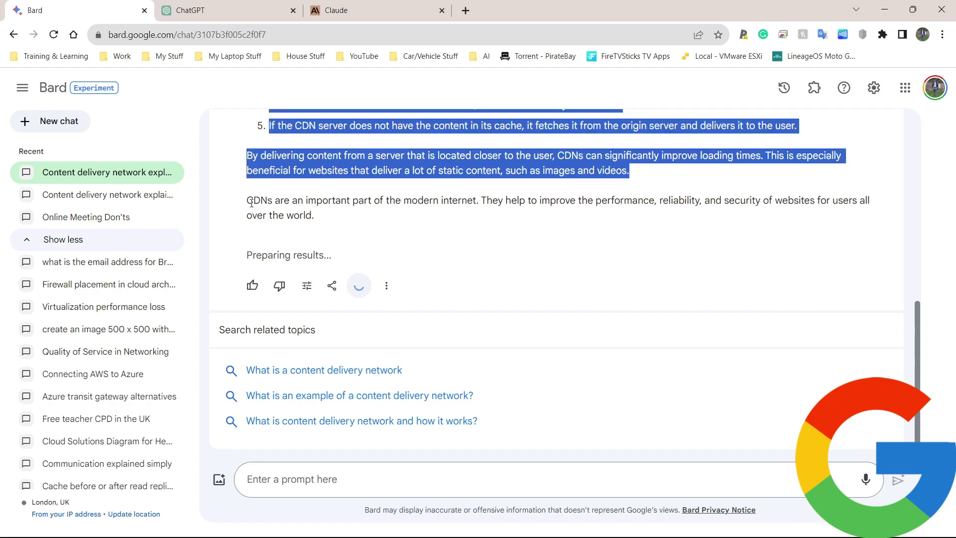
click(294, 211)
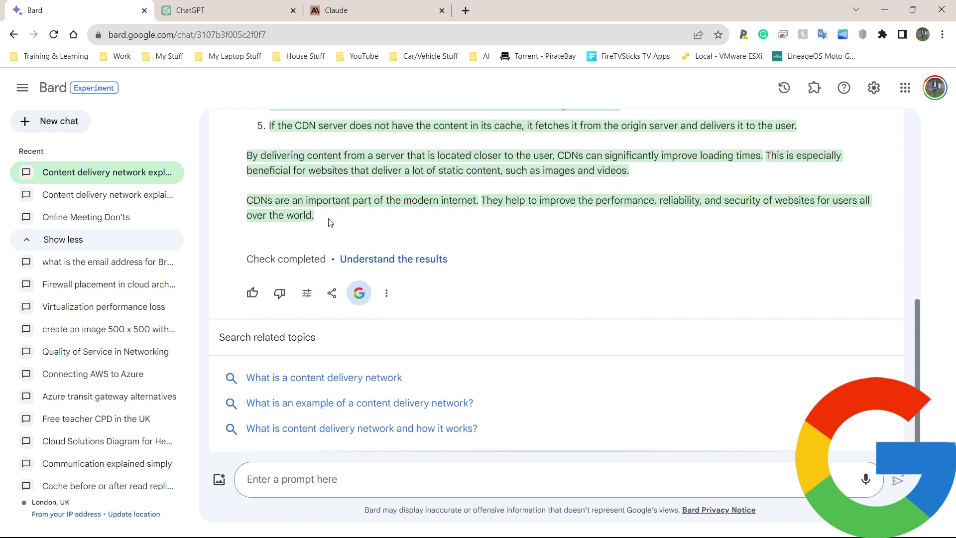
scroll(326, 226, up, 3)
scroll(299, 234, up, 5)
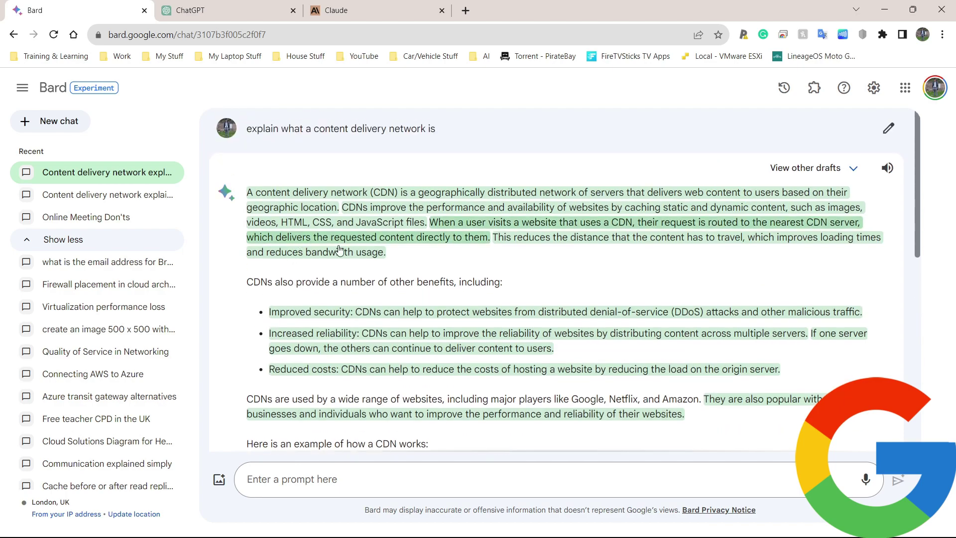
click(313, 196)
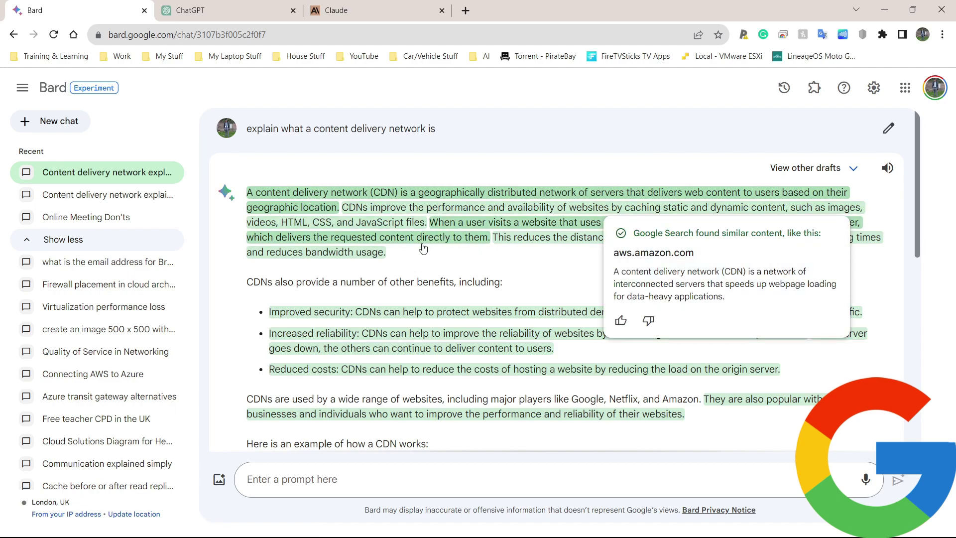
click(530, 275)
Step: Rerun the double-check, inspect the opening sentence's source, and scroll down to Check completed
scroll(527, 273, down, 3)
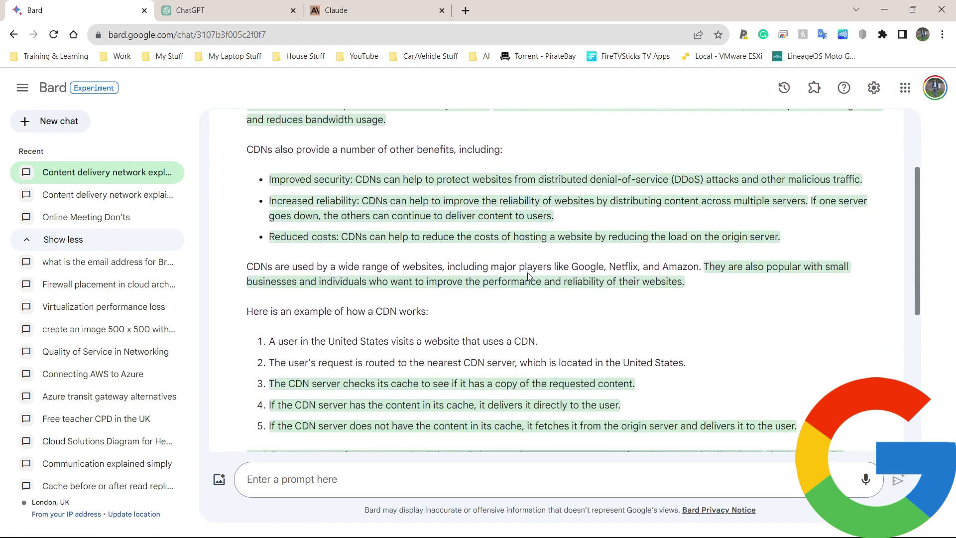
scroll(527, 273, down, 1)
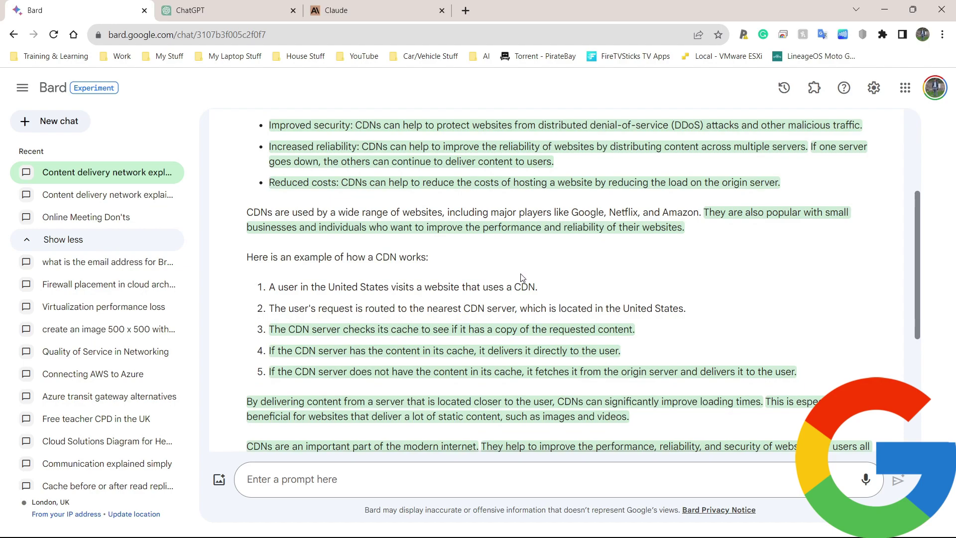
scroll(513, 285, down, 4)
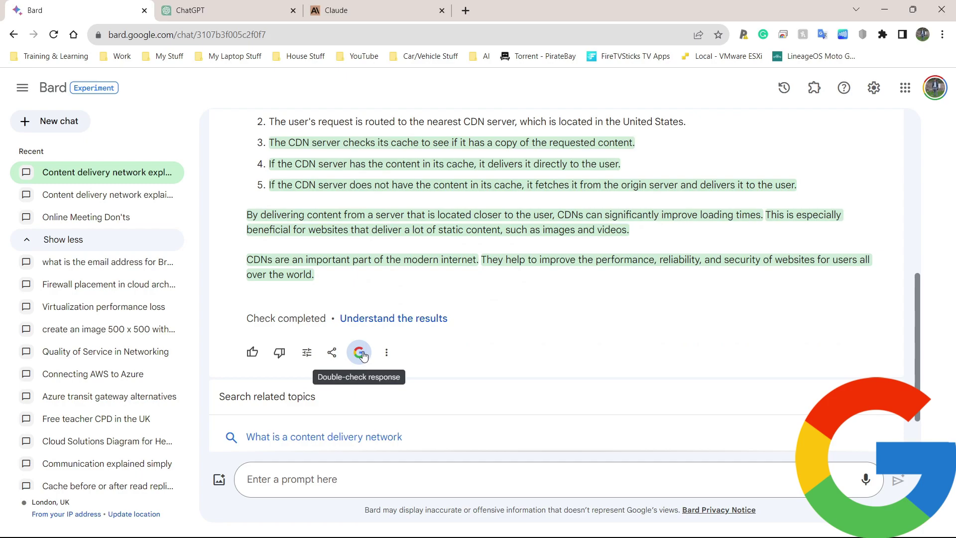
click(362, 354)
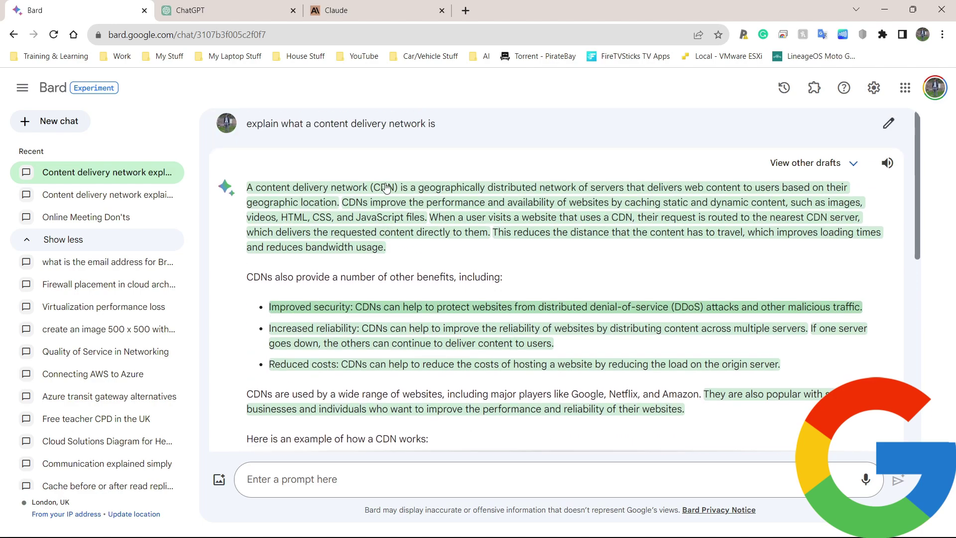
click(407, 204)
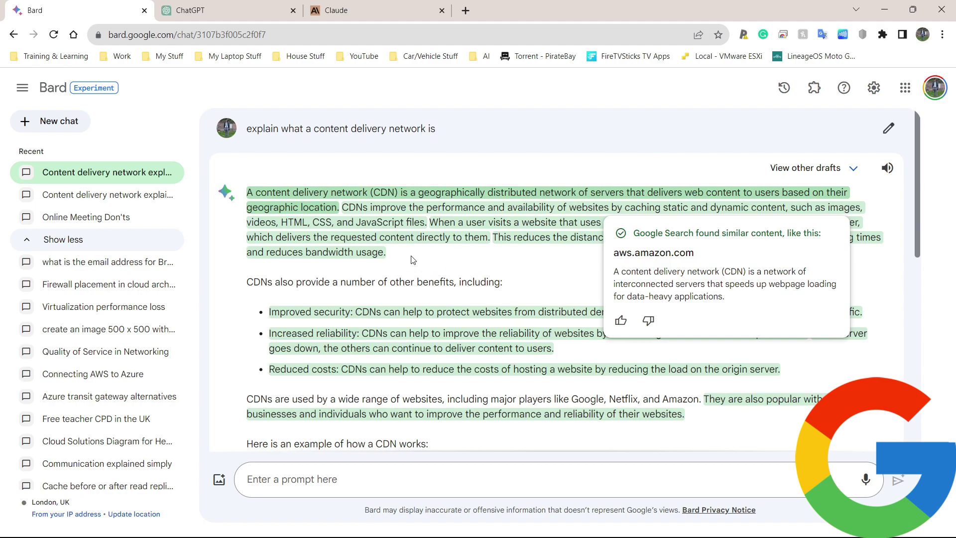
scroll(404, 263, down, 2)
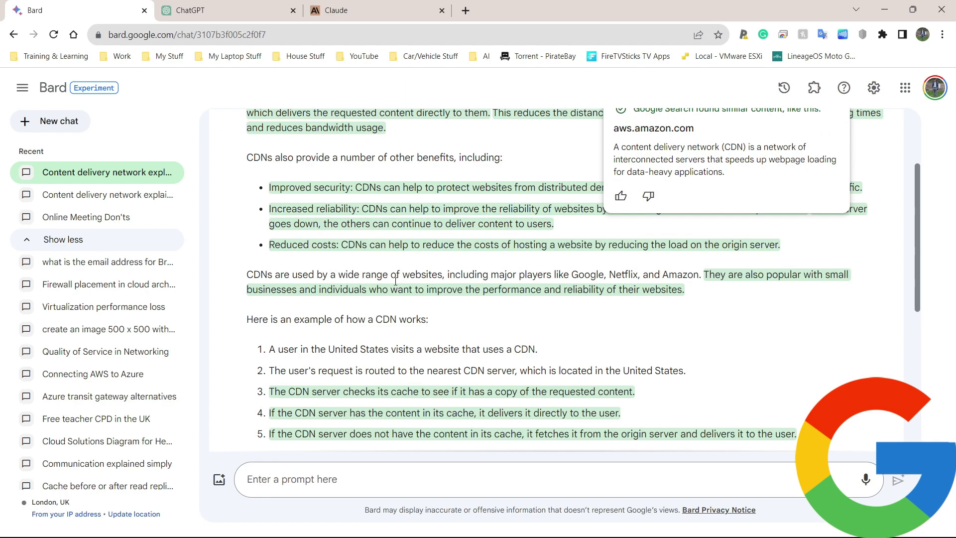
scroll(395, 282, down, 2)
scroll(394, 283, down, 2)
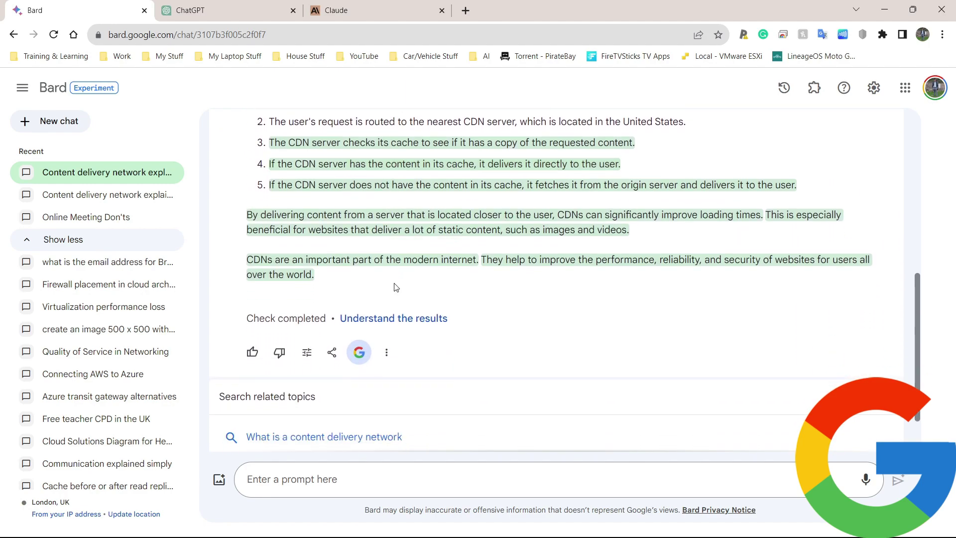
scroll(394, 283, down, 1)
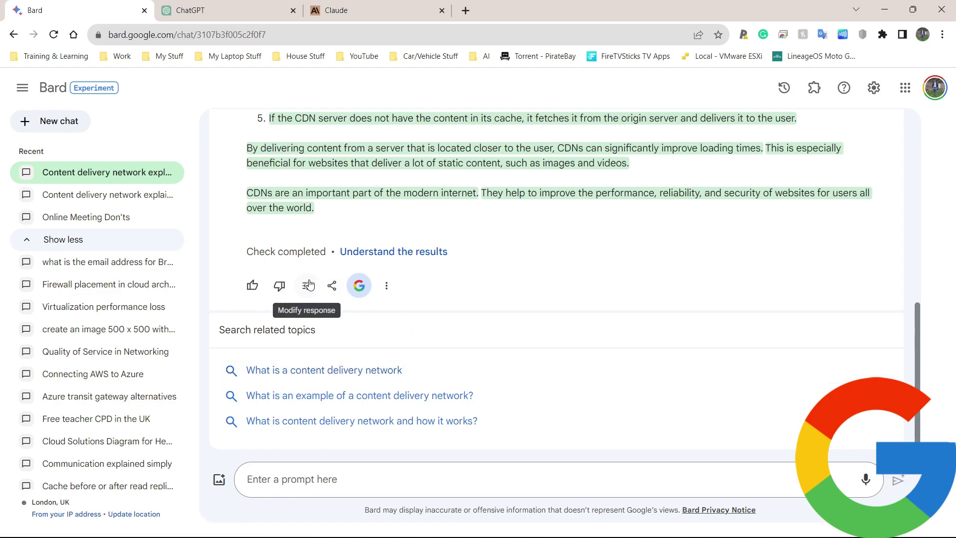
Step: View the Google source matching the answer and dismiss a stray browser menu
click(358, 286)
scroll(356, 292, up, 1)
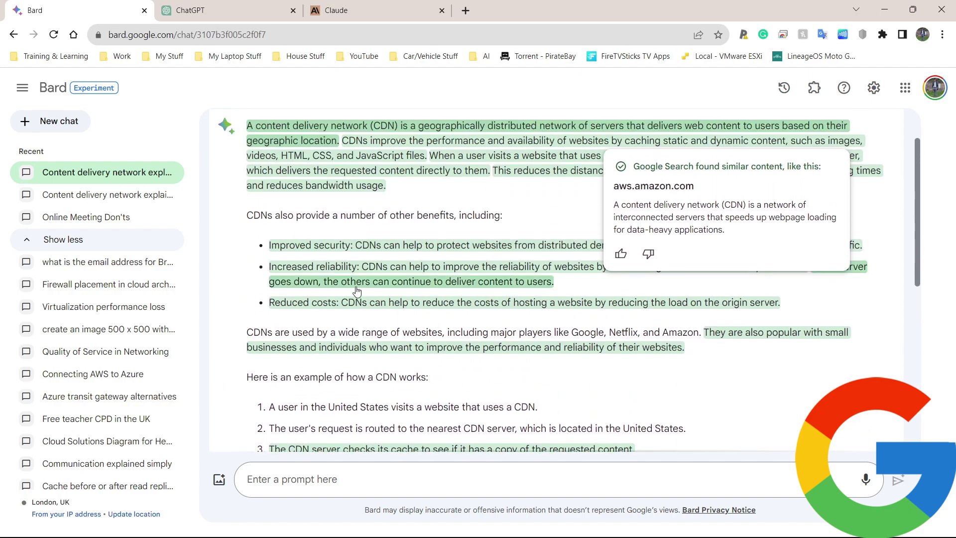
scroll(397, 258, down, 9)
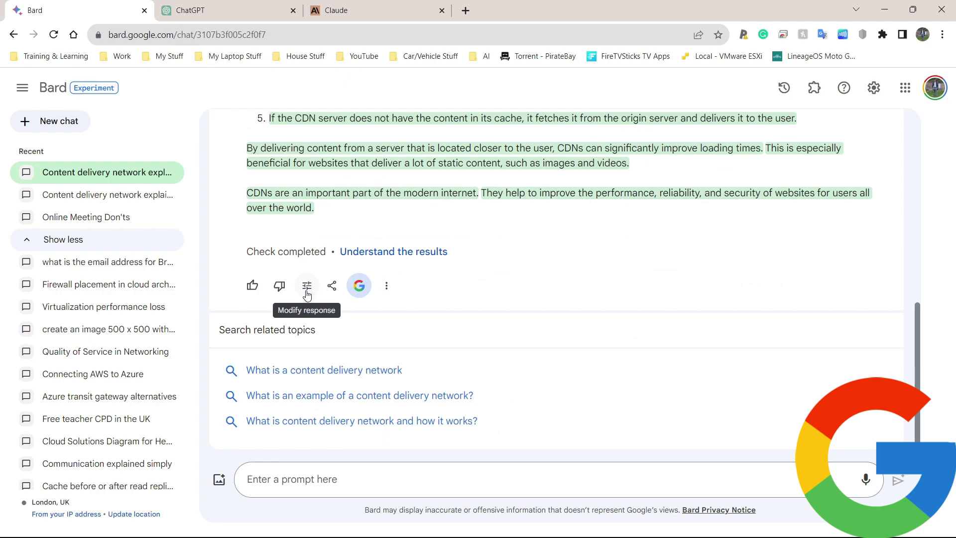
click(305, 292)
right_click(306, 293)
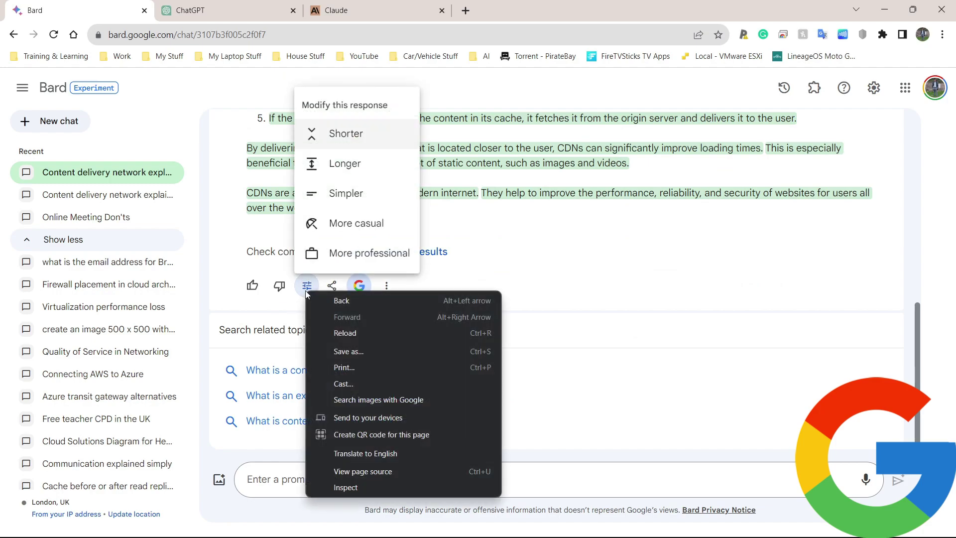
click(471, 239)
Step: Look over the Modify response options without choosing one
click(306, 285)
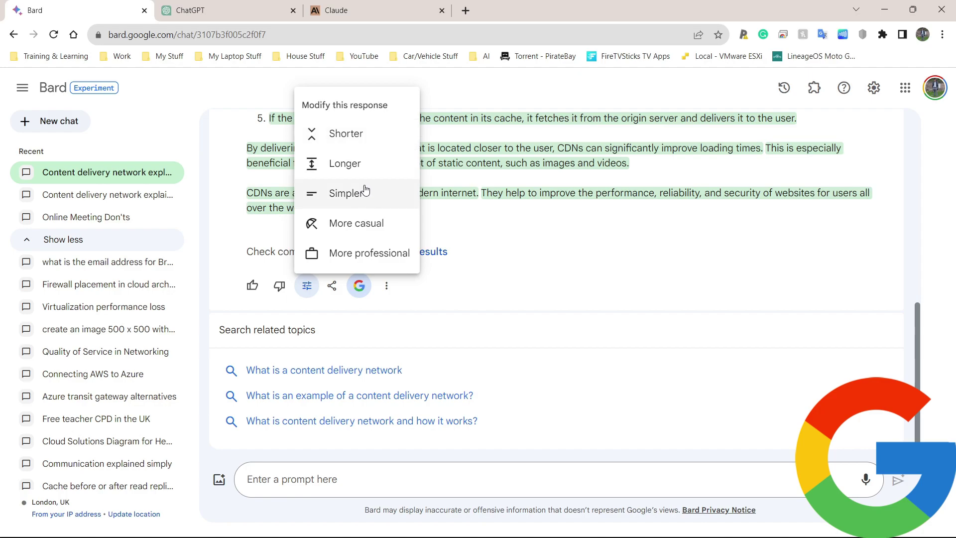
click(500, 213)
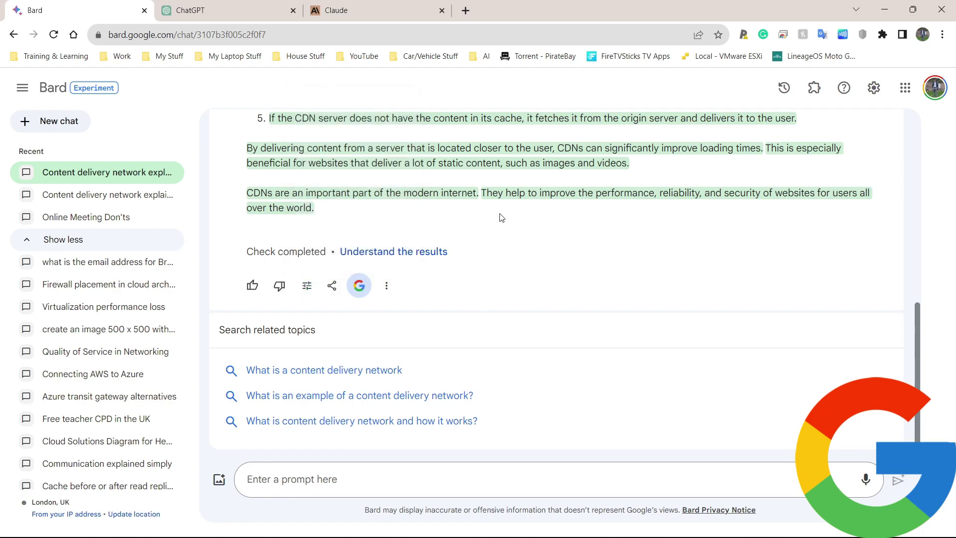
click(308, 287)
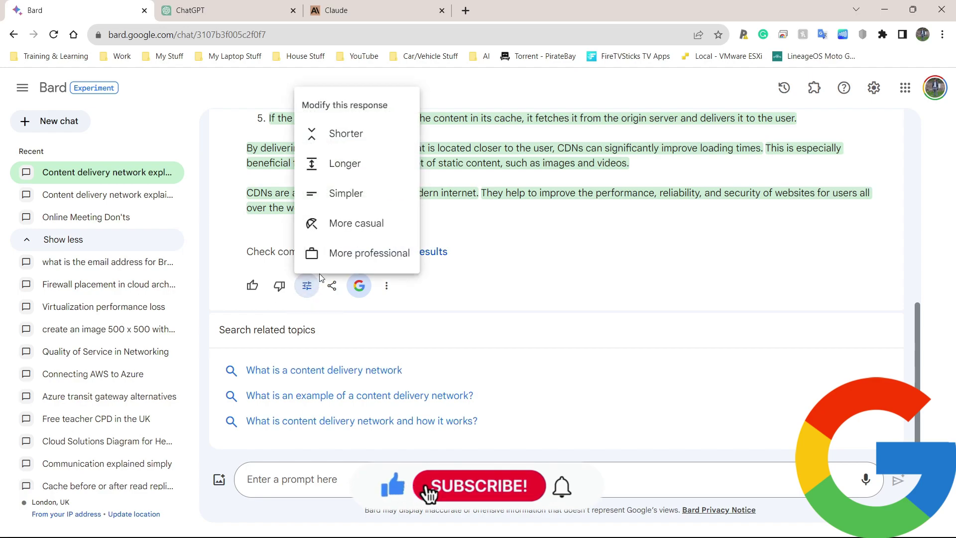
click(370, 196)
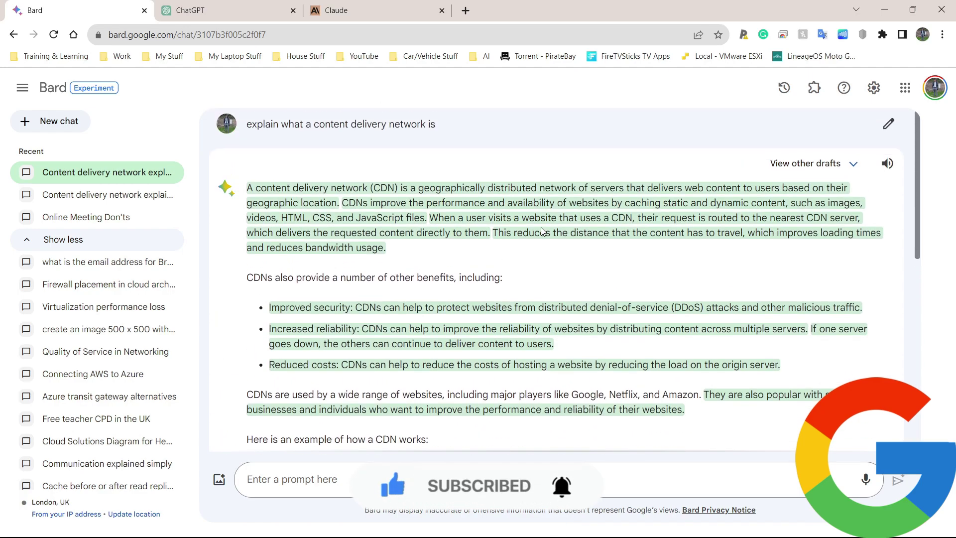
scroll(542, 231, down, 6)
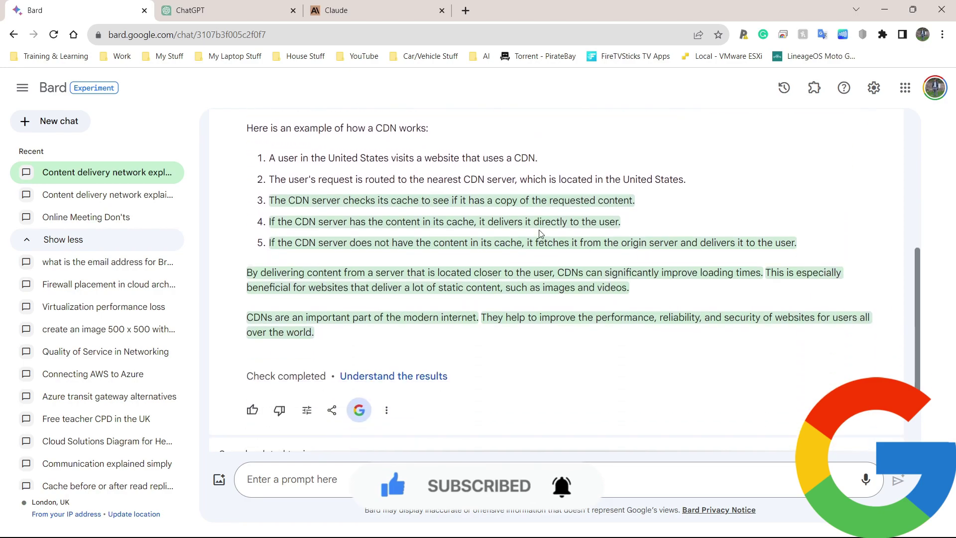
scroll(538, 233, up, 6)
scroll(540, 234, down, 4)
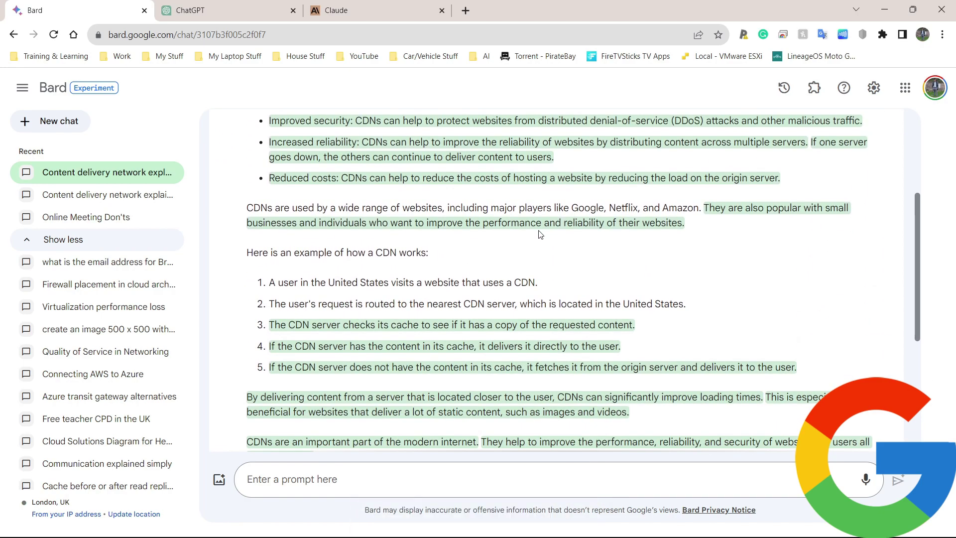
scroll(540, 234, down, 5)
Step: Choose Shorter so Bard rewrites the CDN answer as a four-paragraph version
click(307, 285)
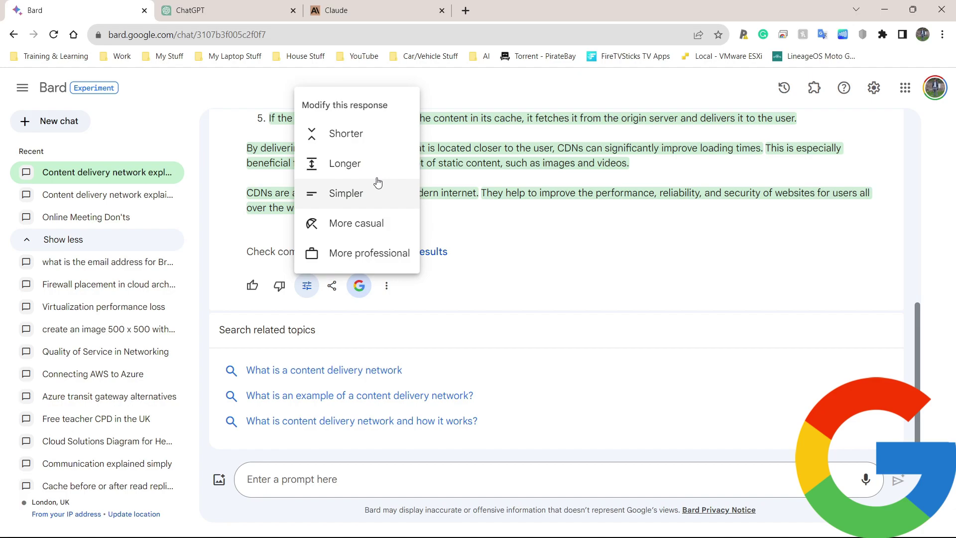
click(350, 137)
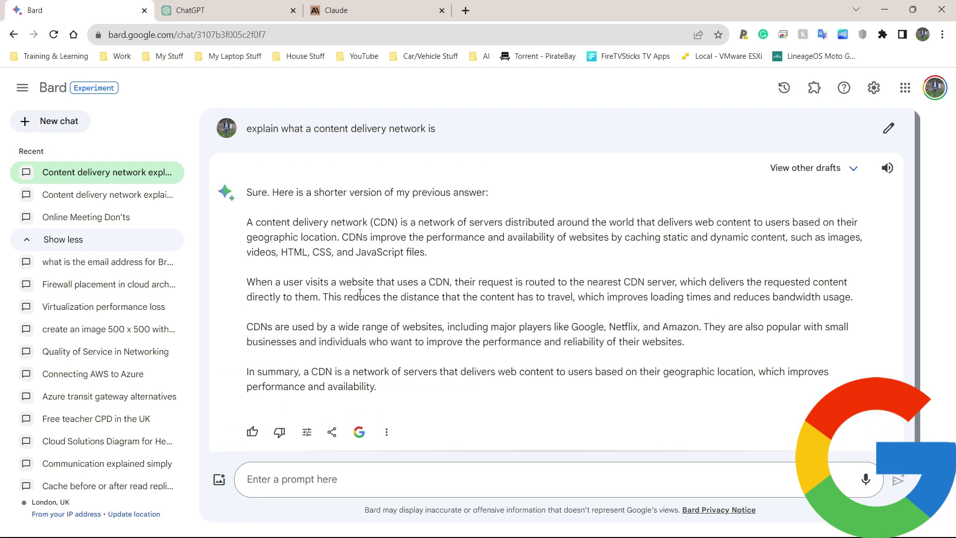
drag(396, 392, 254, 224)
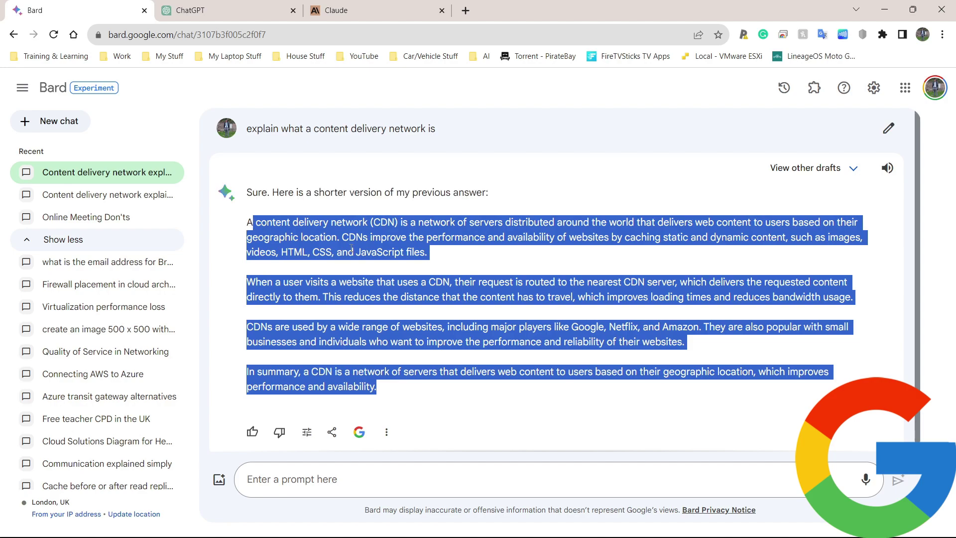
click(370, 264)
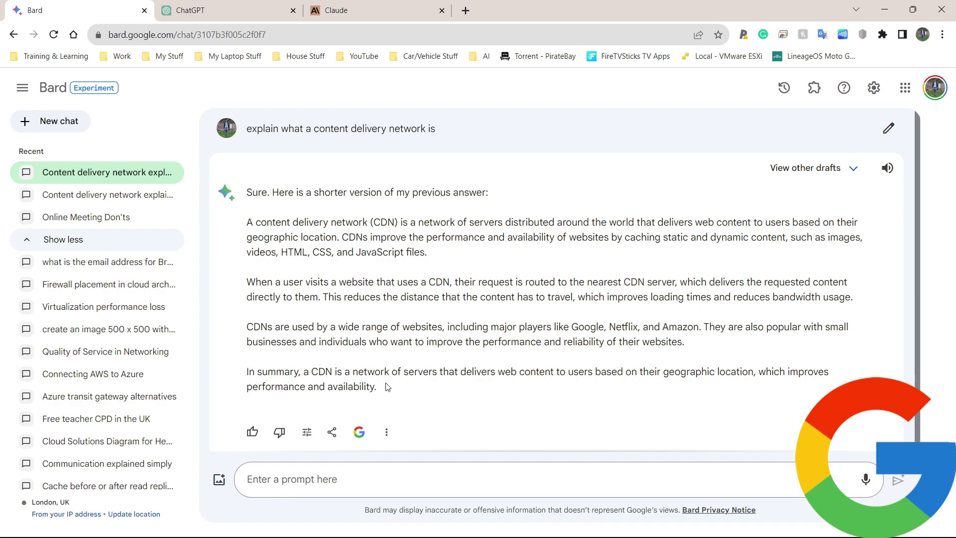
Step: Pick Simpler under Modify response to rewrite the shortened CDN answer in plain language
click(306, 432)
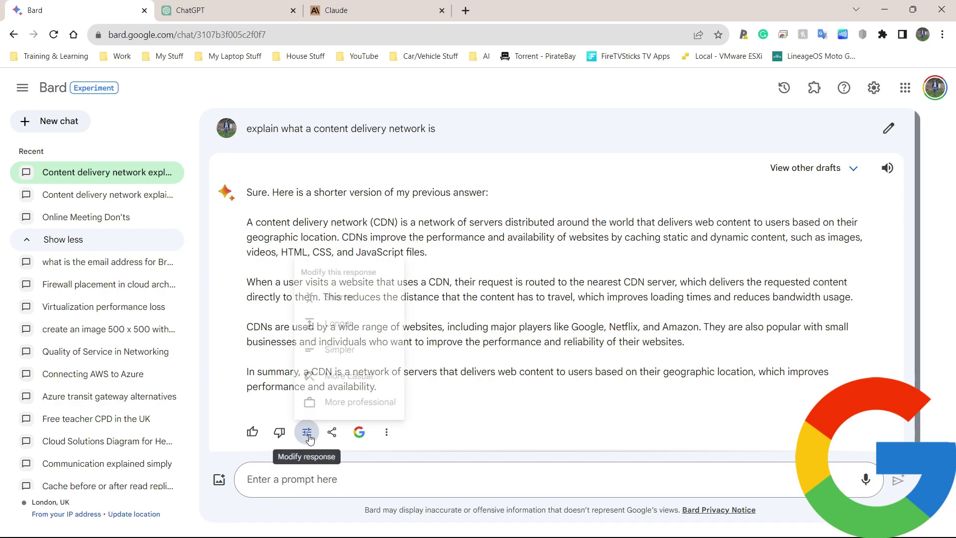
click(346, 349)
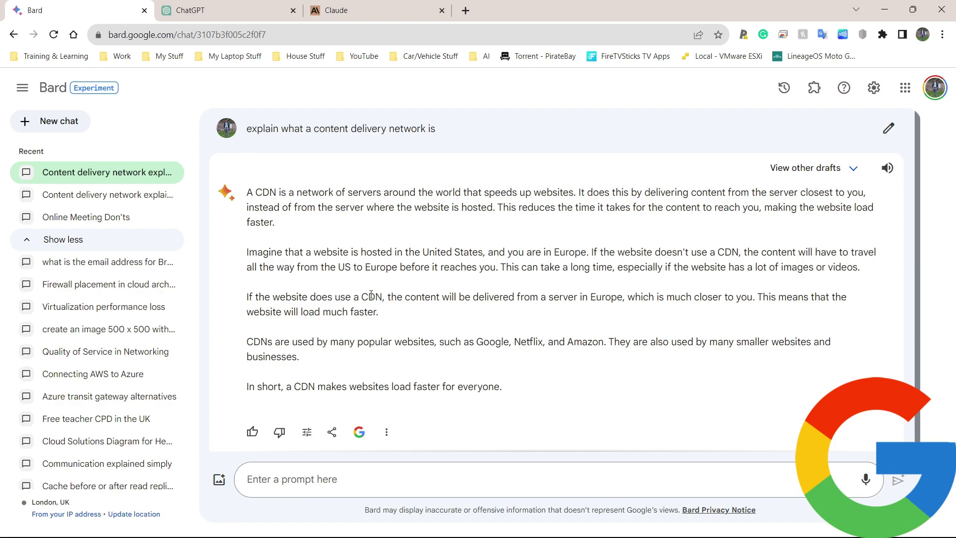
Step: Open and dismiss the Modify response menu, leaving focus in Bard's prompt box
click(309, 431)
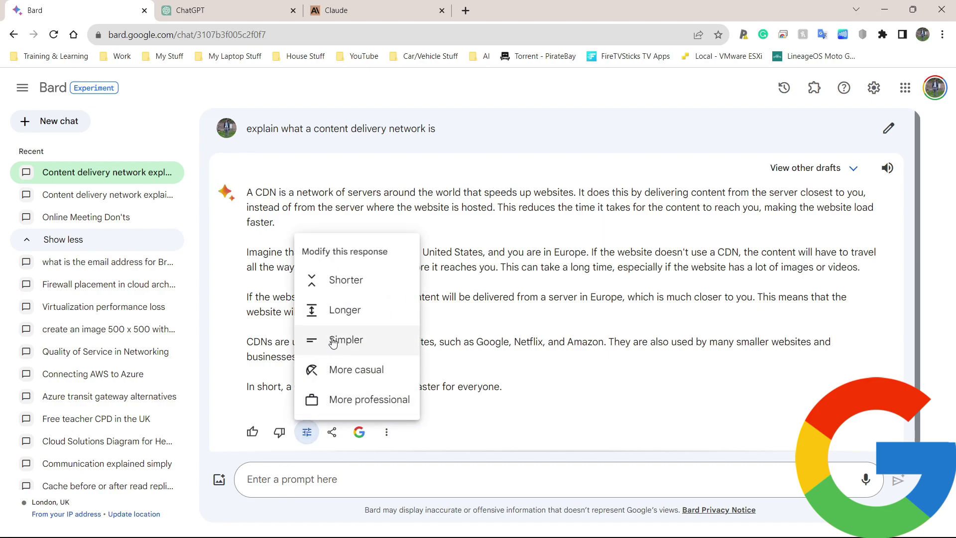
click(305, 428)
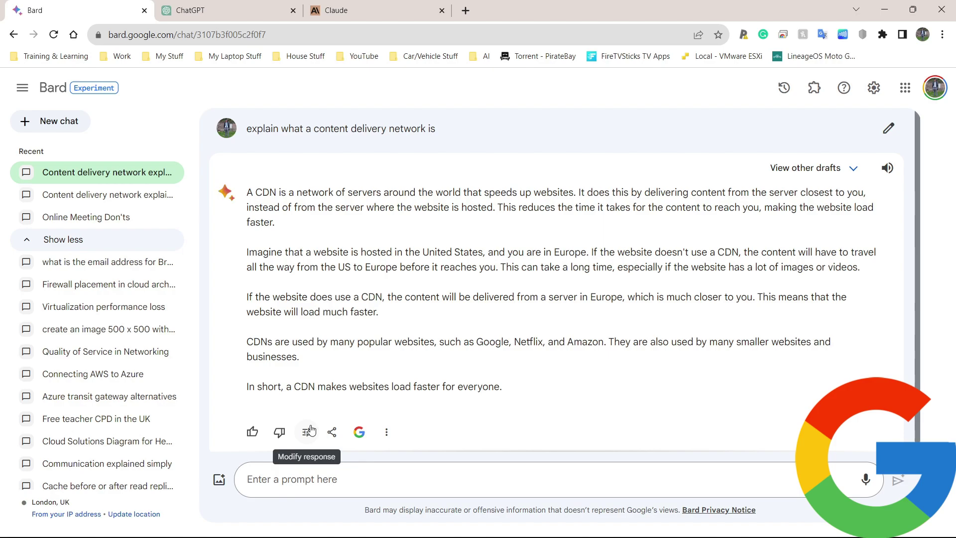
click(309, 431)
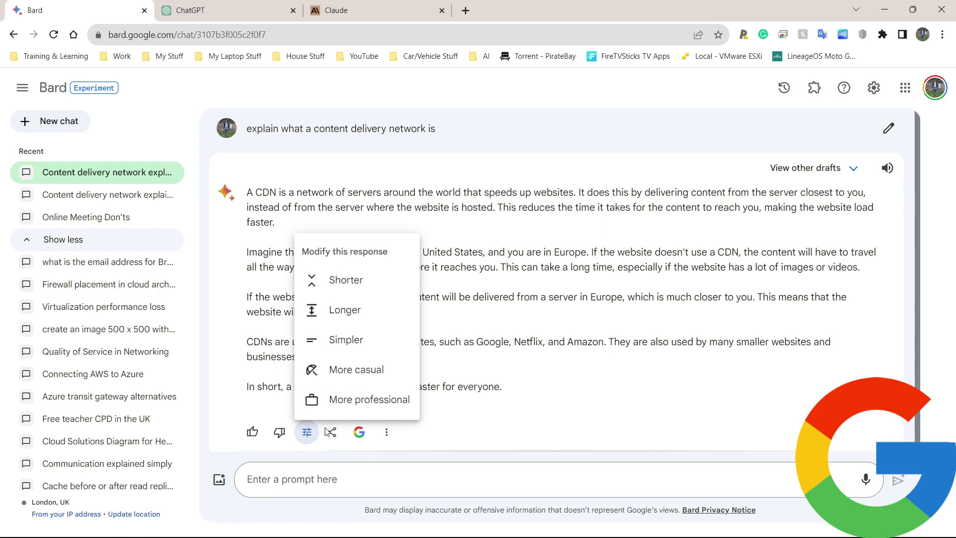
click(351, 476)
click(348, 477)
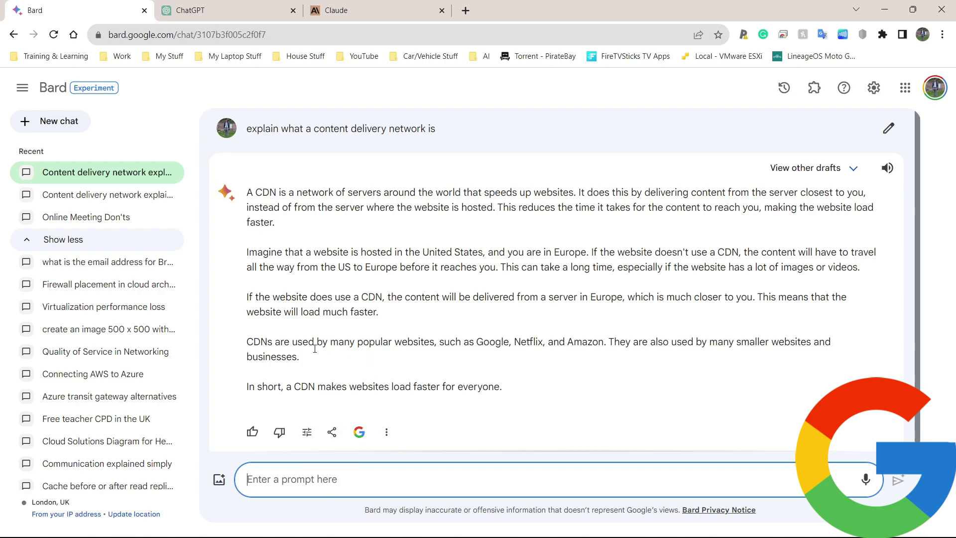
Step: Request Simpler from Modify response once more, then move over to the ChatGPT tab
click(307, 431)
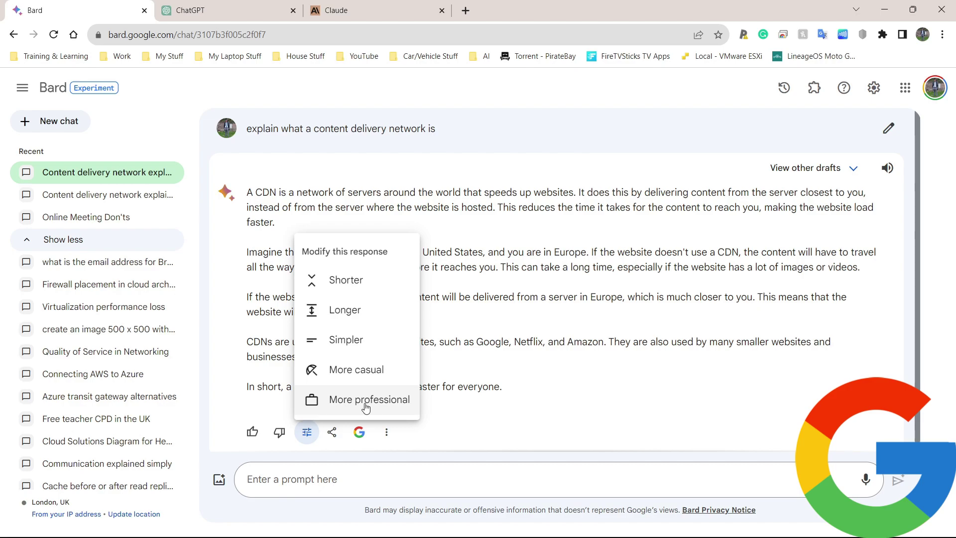
click(554, 393)
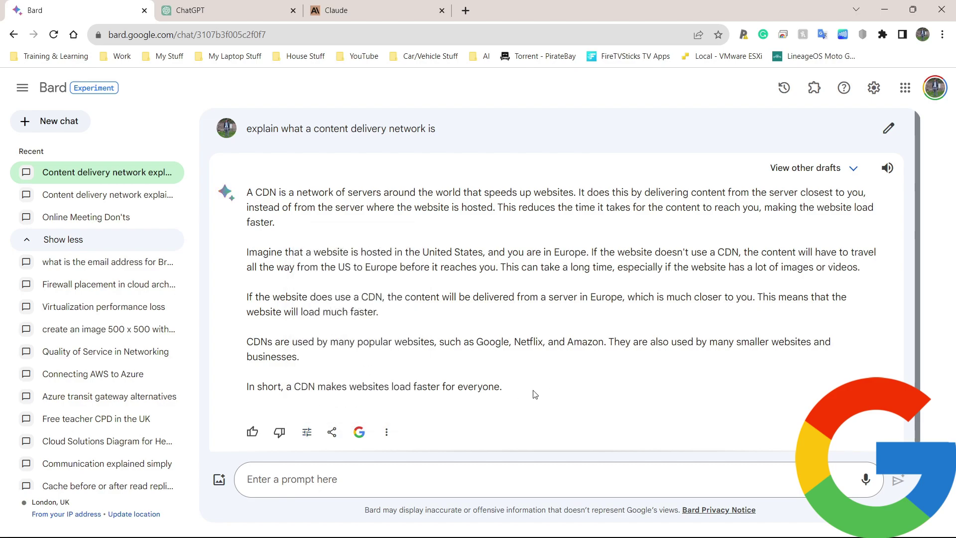
click(307, 432)
click(486, 342)
click(306, 432)
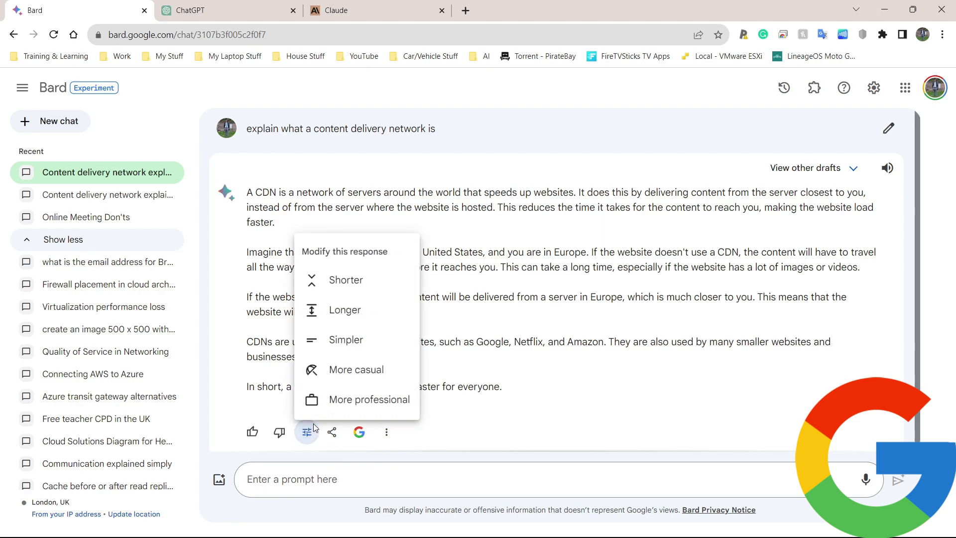
click(334, 340)
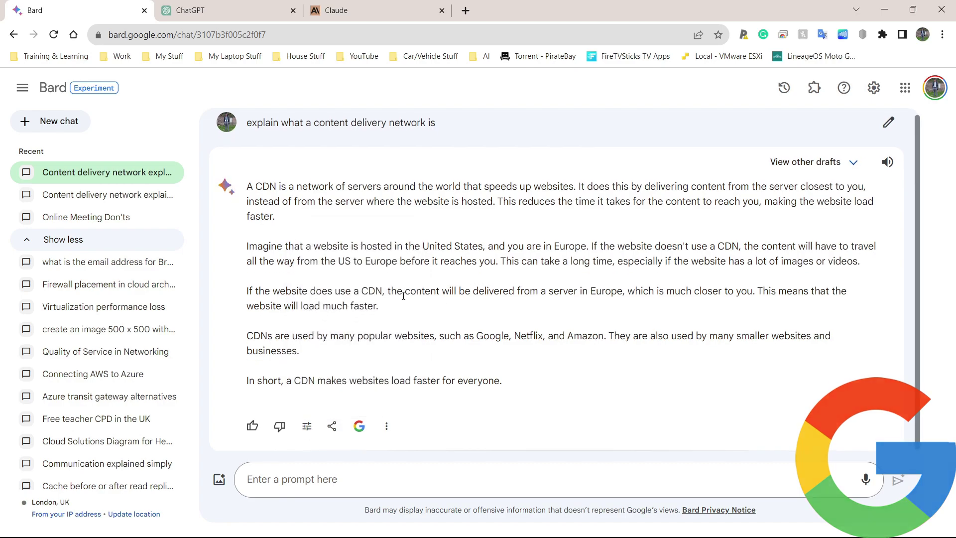
key(ctrl+Tab)
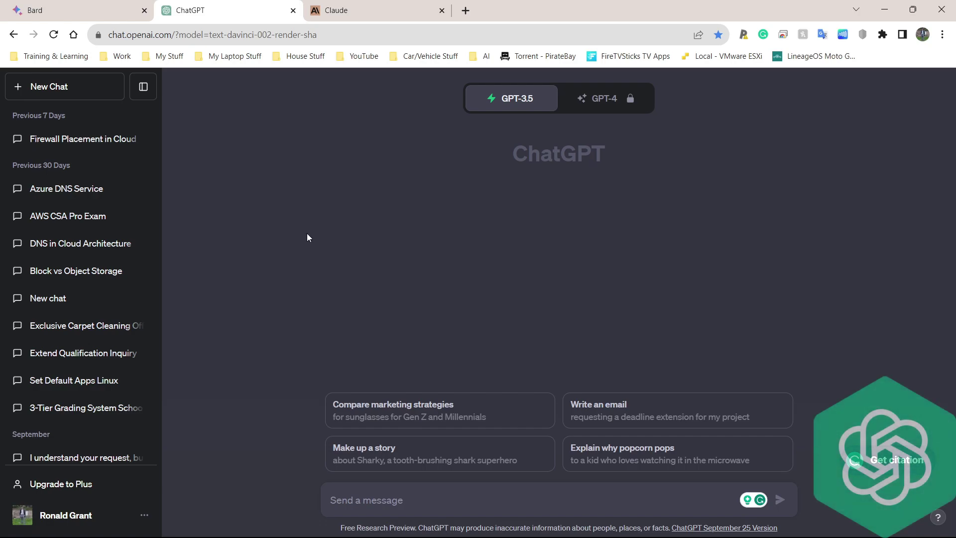
click(342, 483)
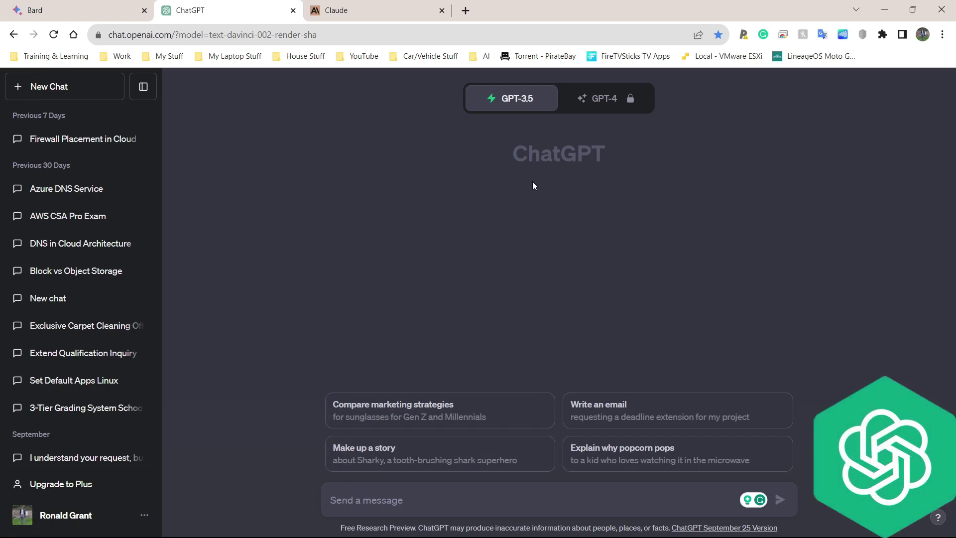
click(594, 98)
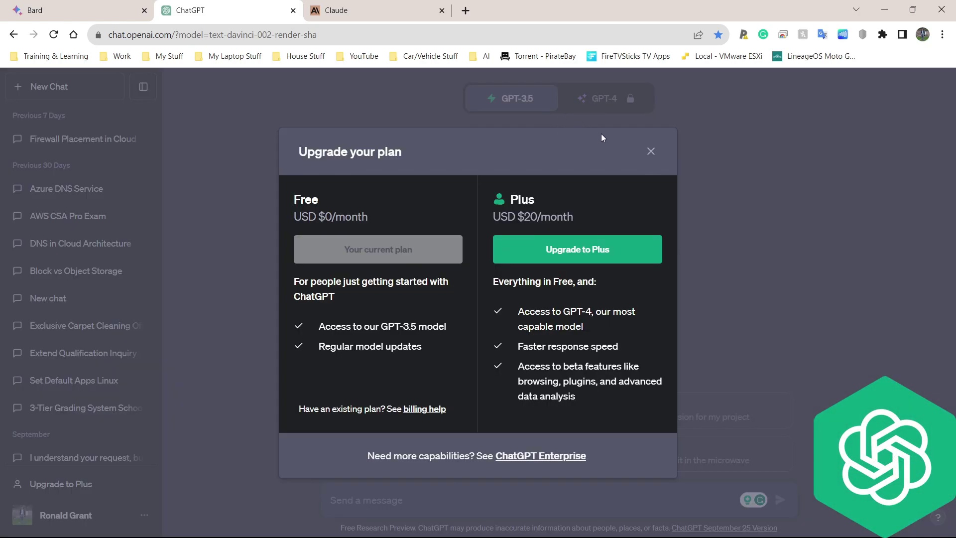
click(650, 153)
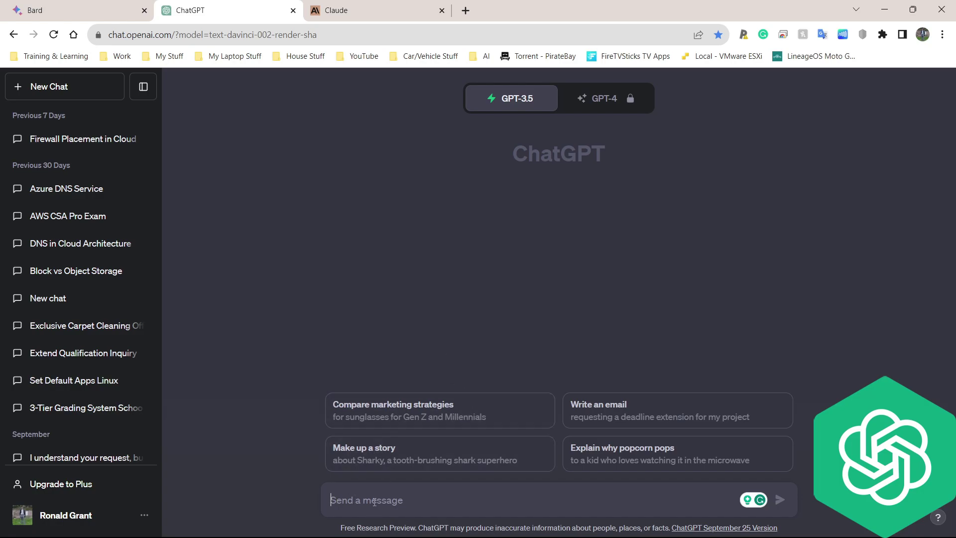
Step: Send 'explain what a content delivery network is' to ChatGPT and compare its numbered answer with Bard's
text(explain what a content delivery network is)
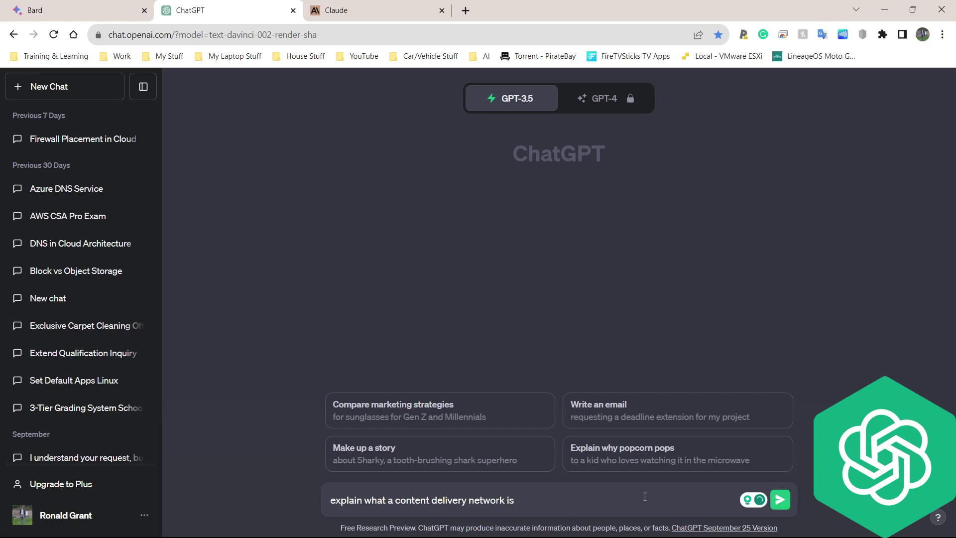
key(Return)
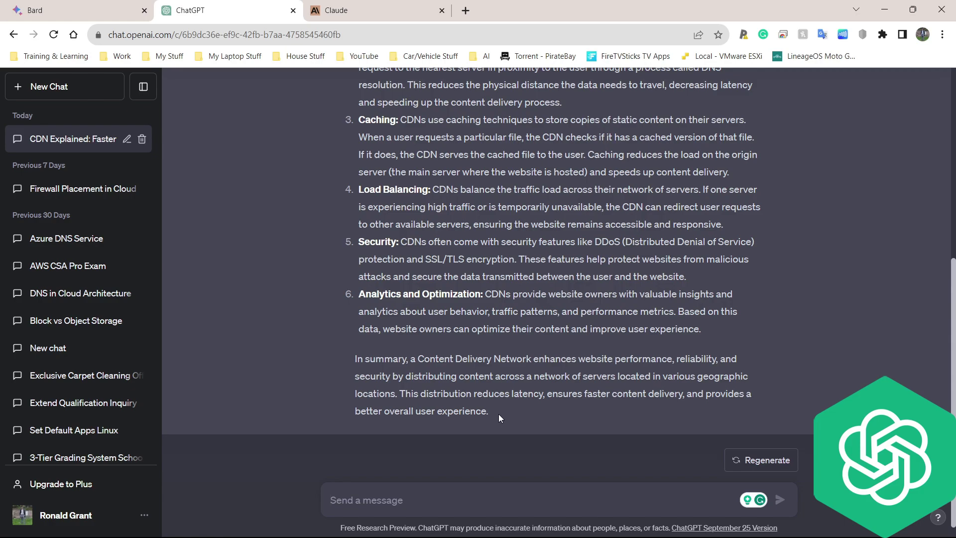
scroll(495, 409, up, 4)
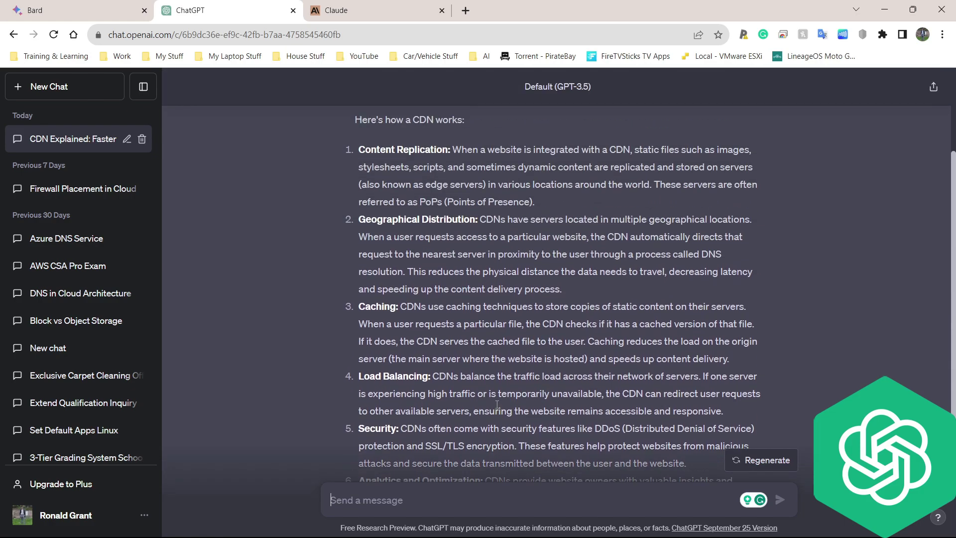
scroll(500, 368, up, 1)
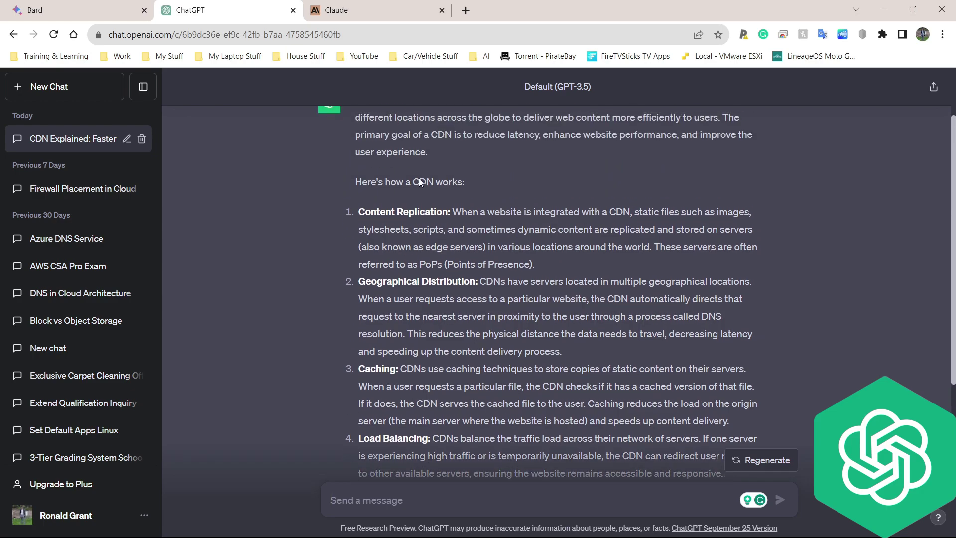
click(118, 7)
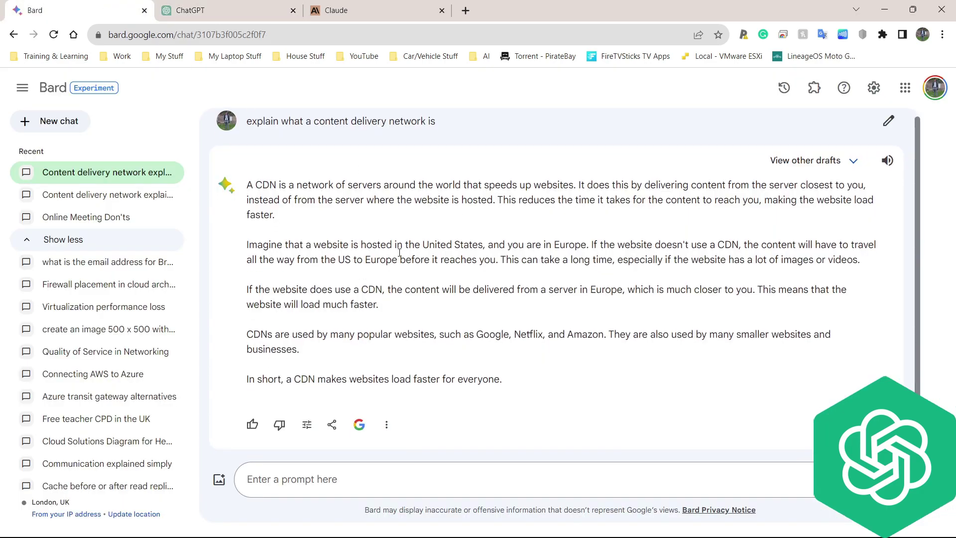
click(214, 4)
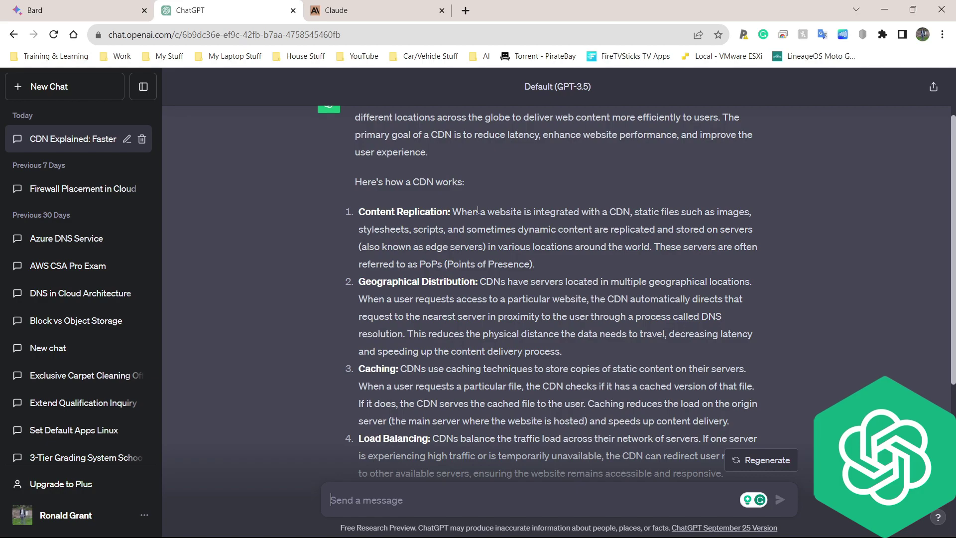
scroll(552, 212, up, 1)
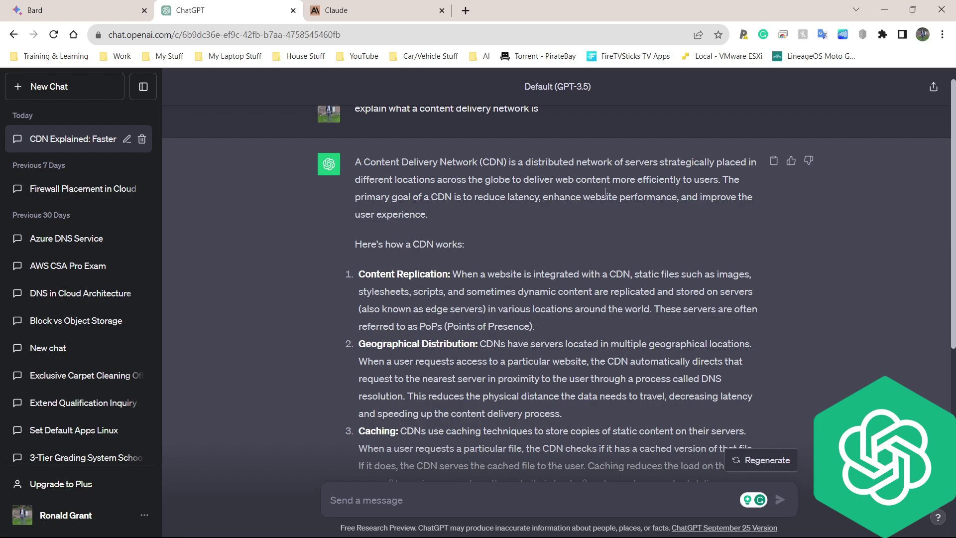
Step: Send ChatGPT the follow-up 'can you please explain it in a simpler way'
text(can you please )
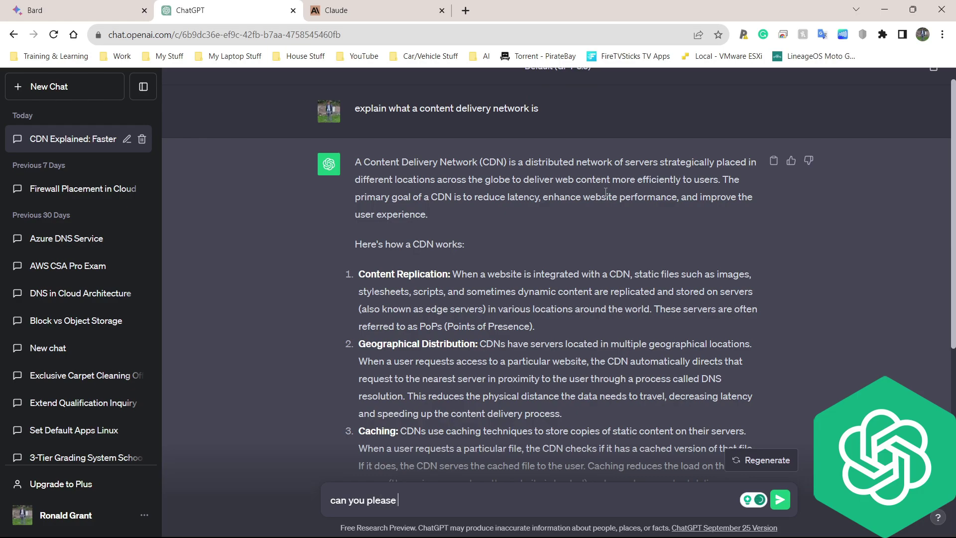
text(explain it in a simpler way)
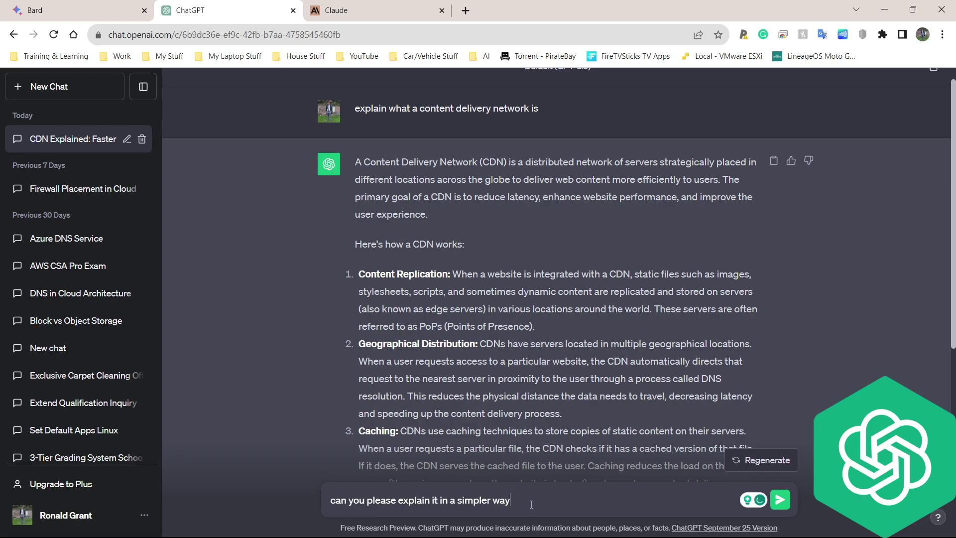
drag(515, 500, 386, 505)
triple_click(464, 505)
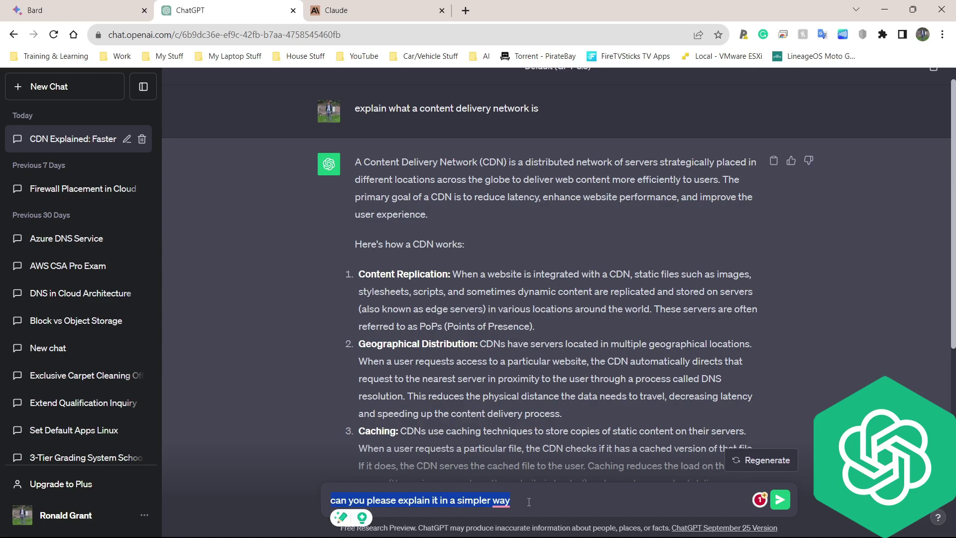
key(Return)
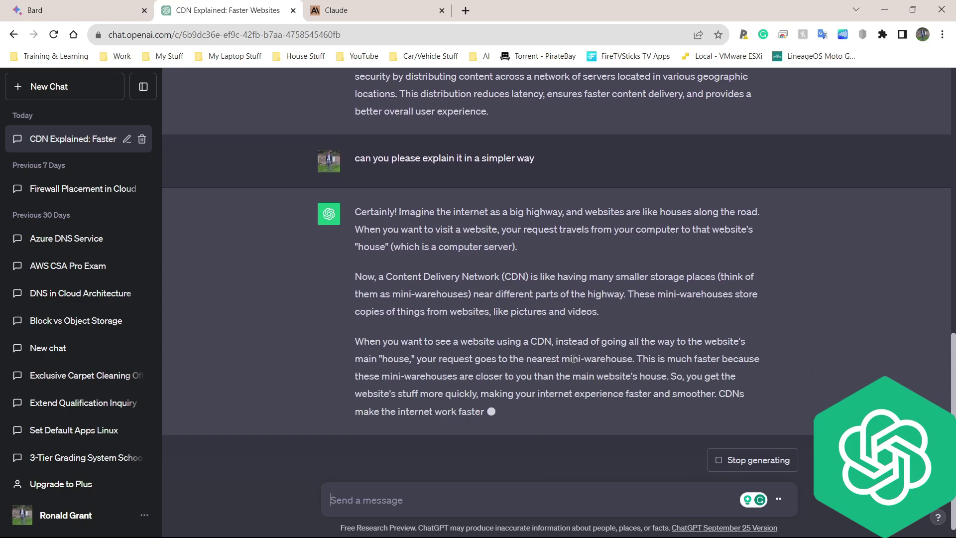
Step: Read ChatGPT's analogy-based simpler CDN answer, then go to the Claude tab
drag(677, 394, 351, 195)
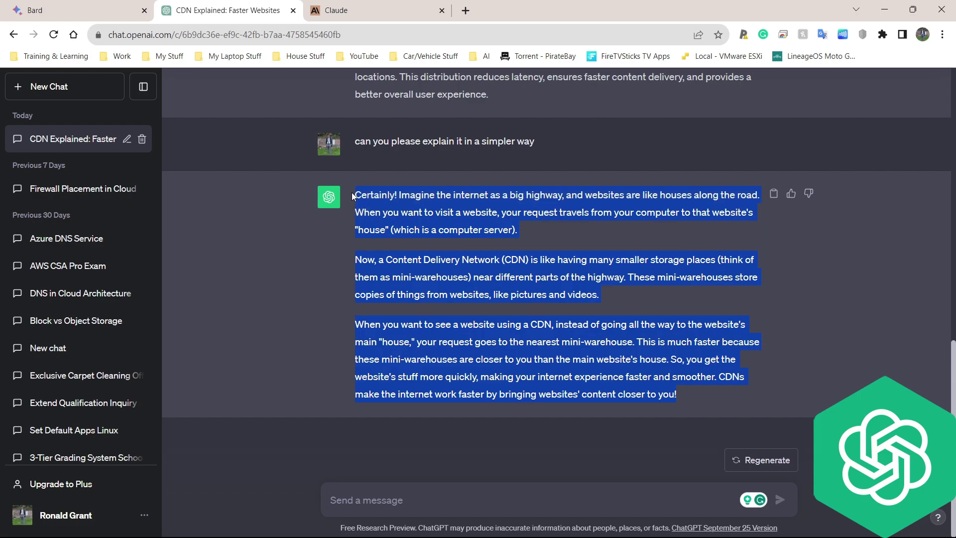
click(394, 270)
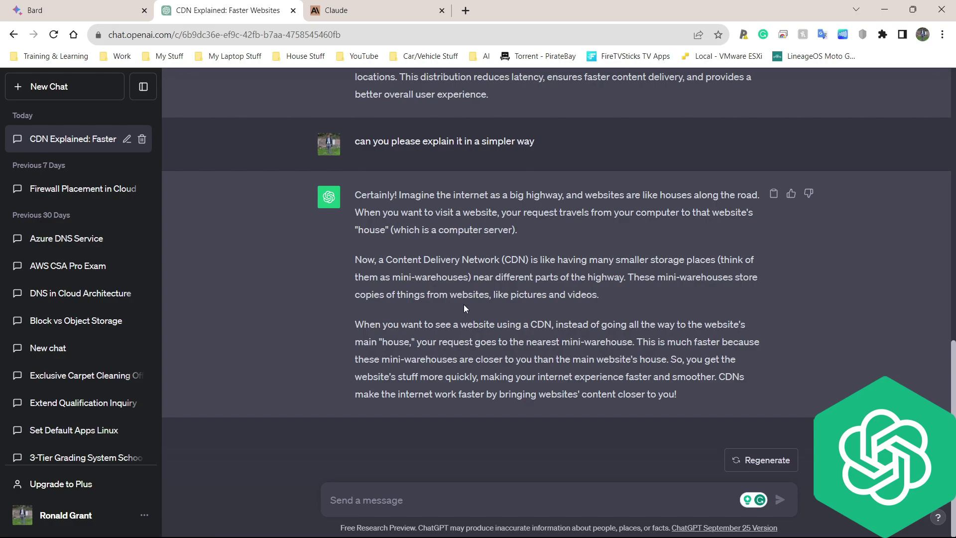
scroll(465, 294, up, 5)
scroll(466, 288, down, 5)
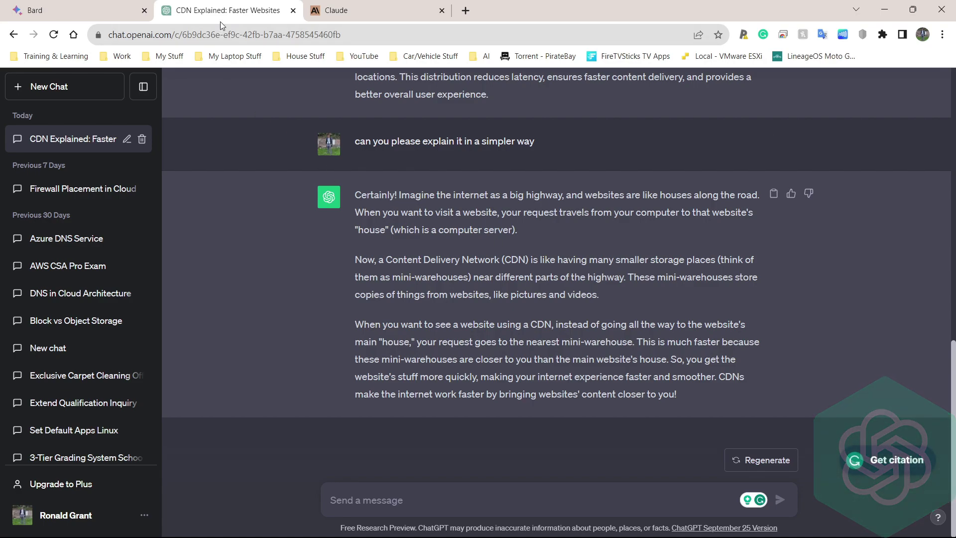
click(343, 10)
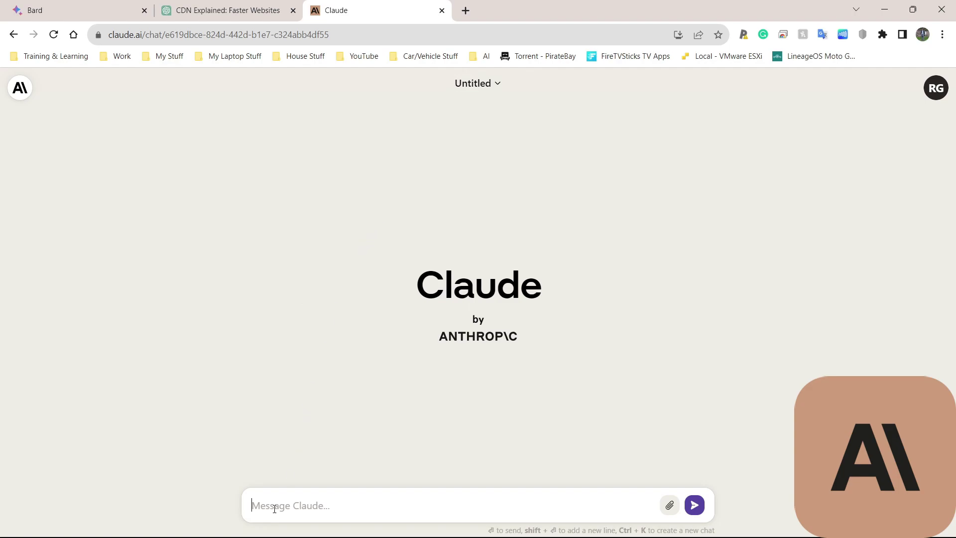
Step: Send the CDN question to Claude and compare its bulleted answer with ChatGPT's and Bard's
text(explain what a content delivery network is)
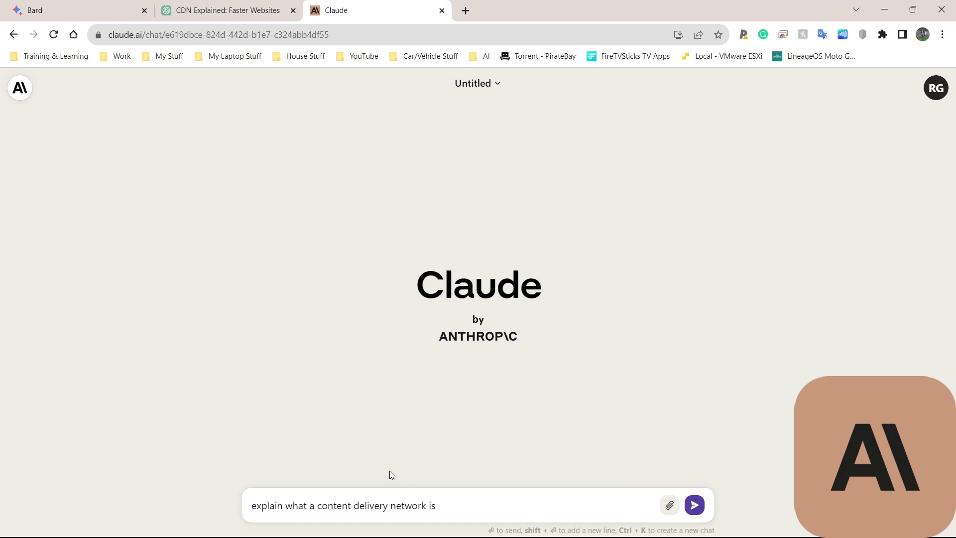
key(Return)
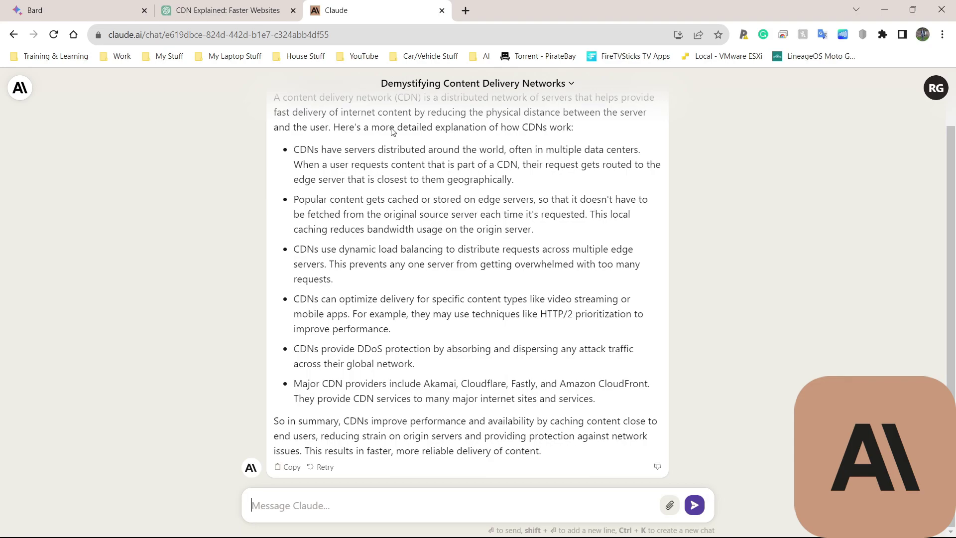
key(ctrl+shift+Tab)
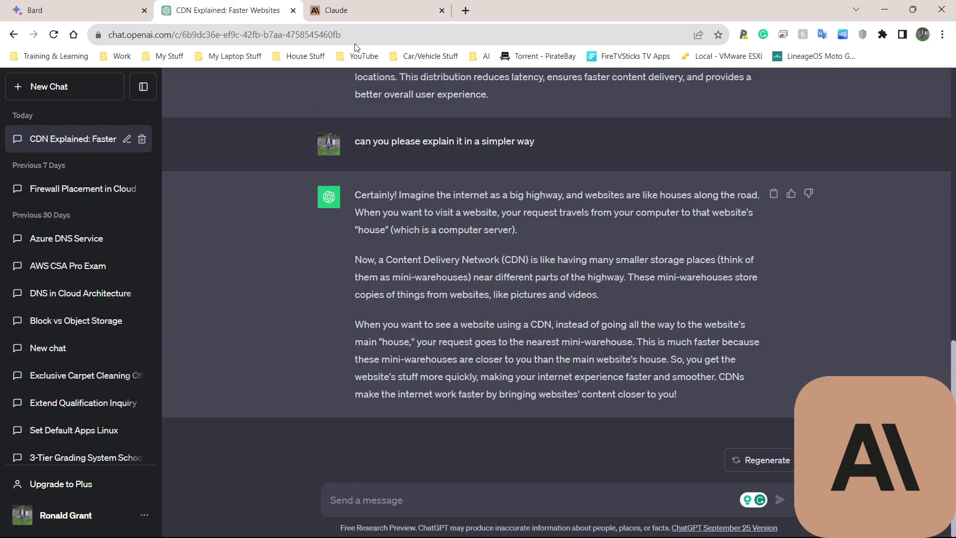
click(88, 9)
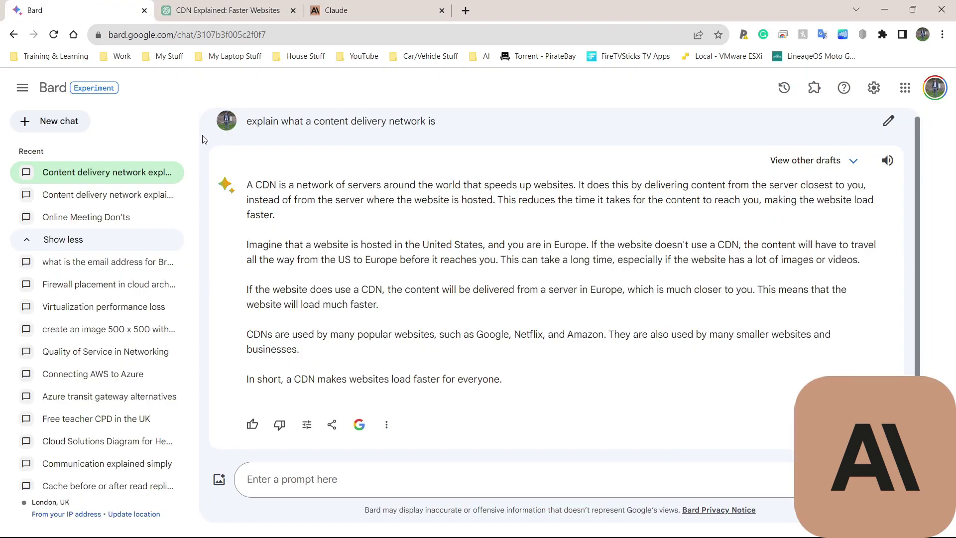
click(363, 12)
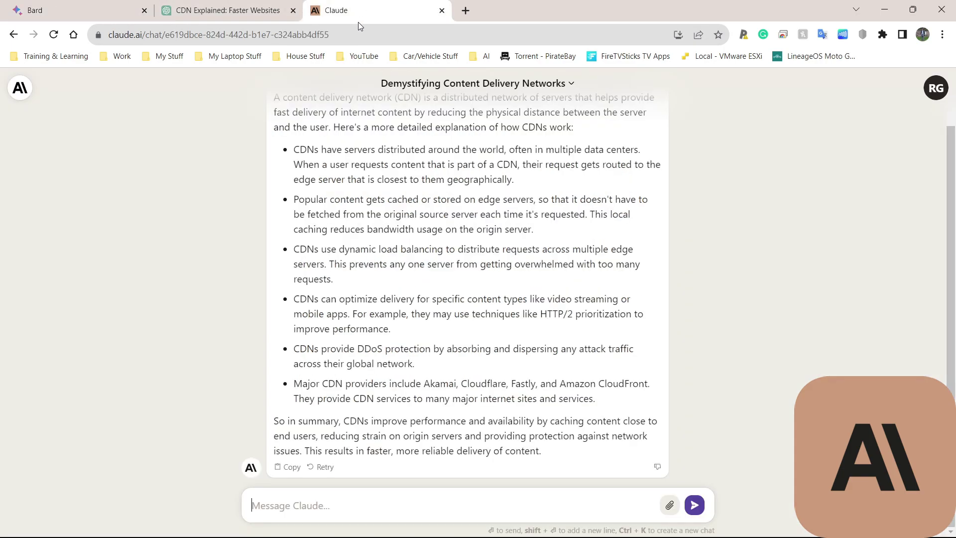
scroll(411, 279, up, 1)
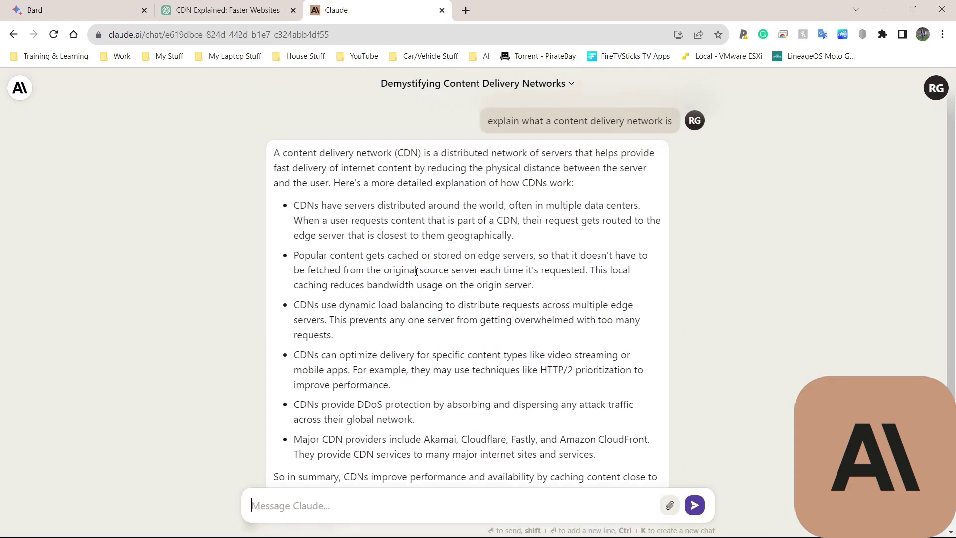
scroll(417, 271, down, 1)
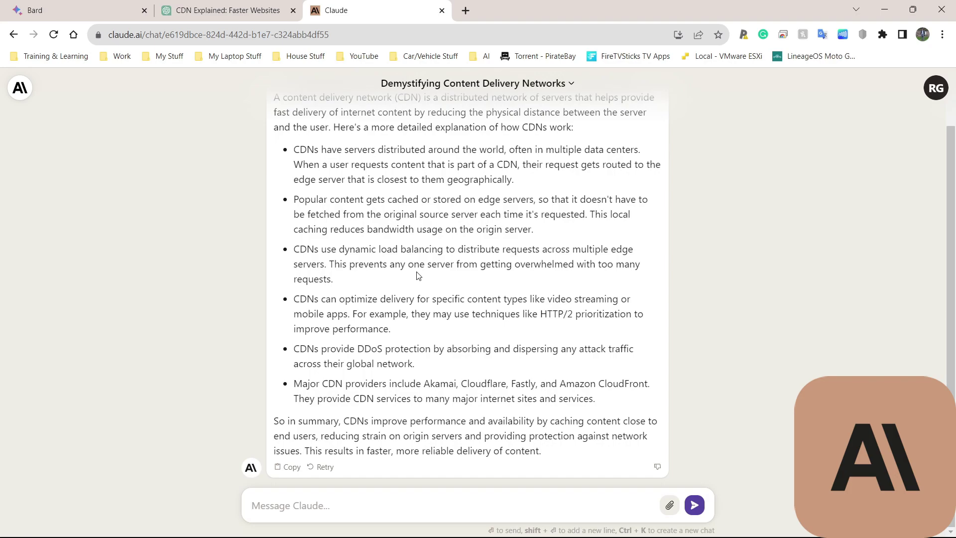
scroll(349, 283, up, 1)
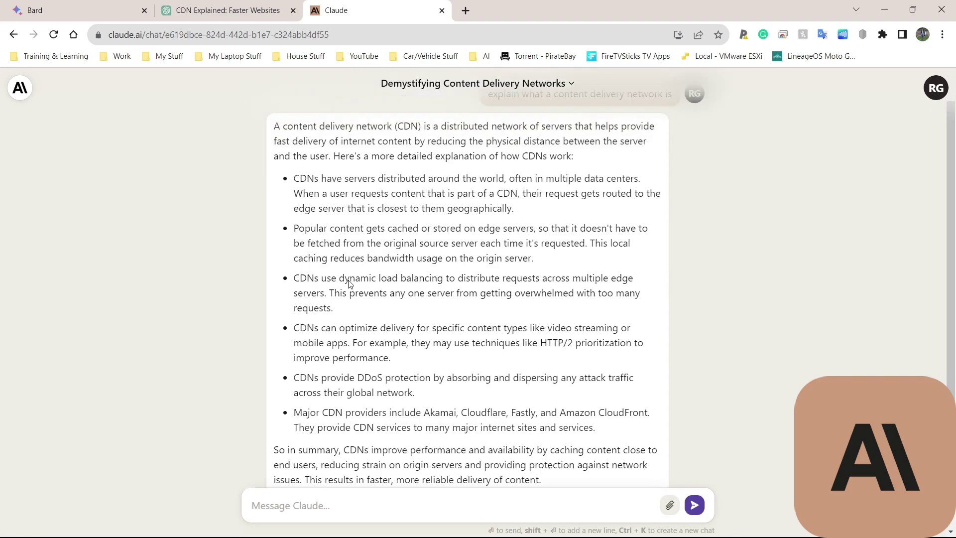
scroll(350, 283, down, 1)
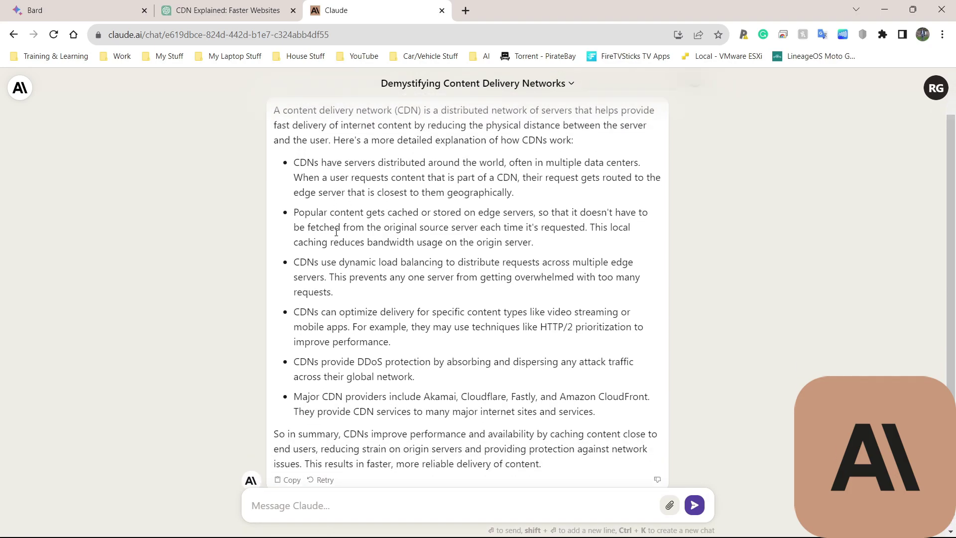
scroll(336, 233, up, 1)
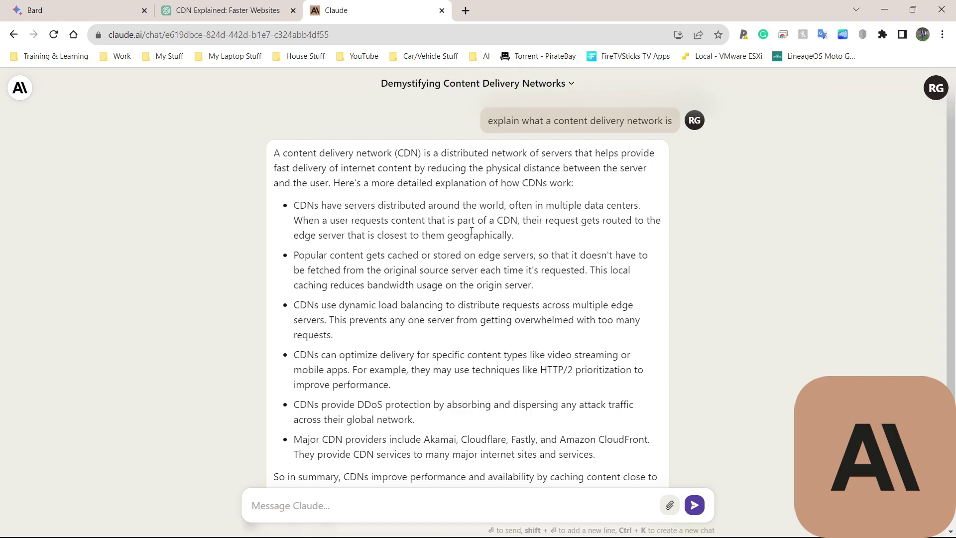
Step: Discard the half-typed Claude draft and select the simpler-explanation question line in ChatGPT
click(267, 494)
text(can you explain this)
key(ctrl+a)
key(BackSpace)
click(227, 10)
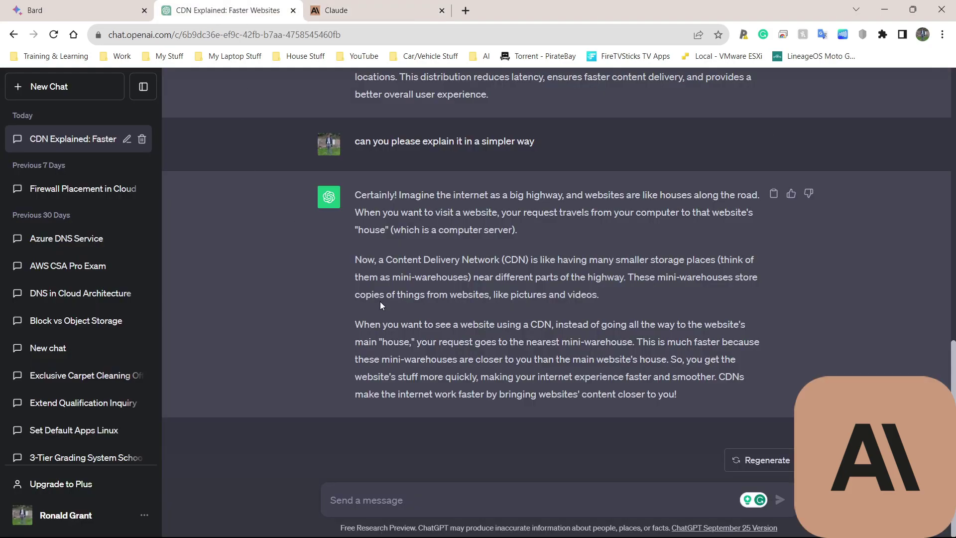
drag(399, 132, 350, 141)
key(ctrl+c)
Step: Paste the simpler-explanation follow-up into Claude, send it, and look over the bulleted reply
click(331, 10)
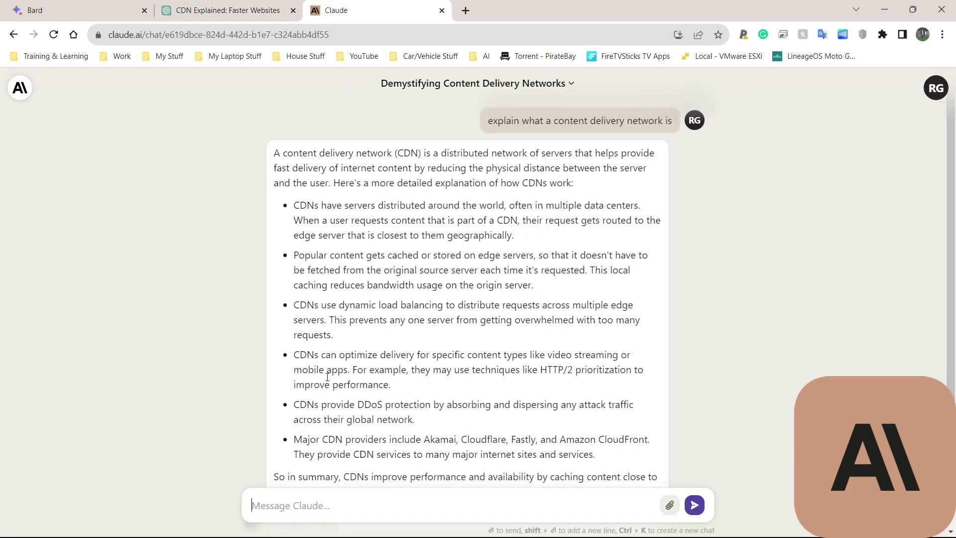
click(284, 512)
key(ctrl+v)
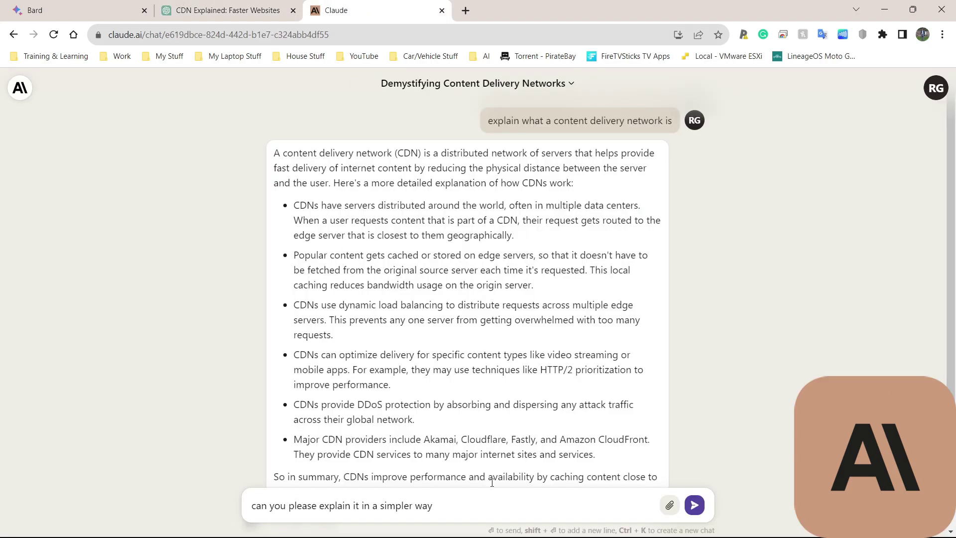
key(Return)
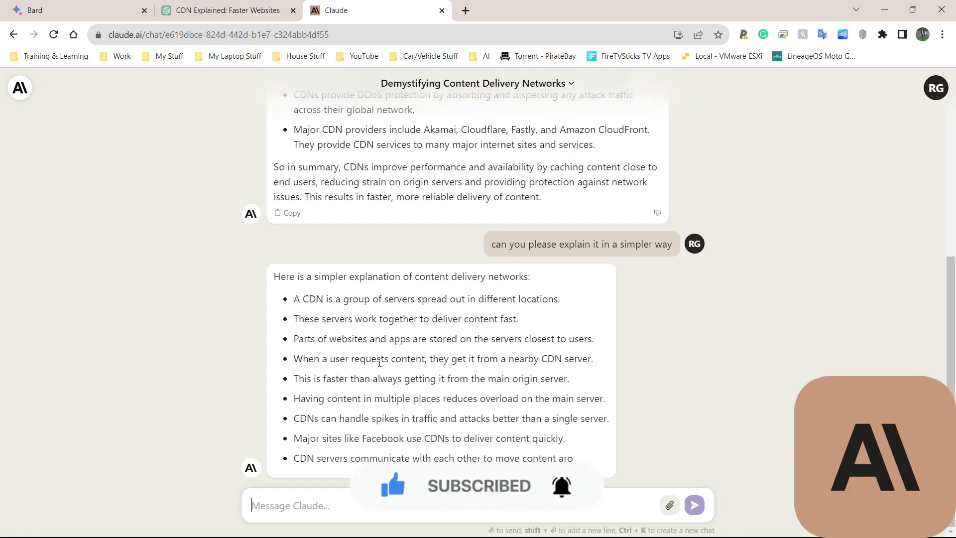
scroll(380, 359, up, 6)
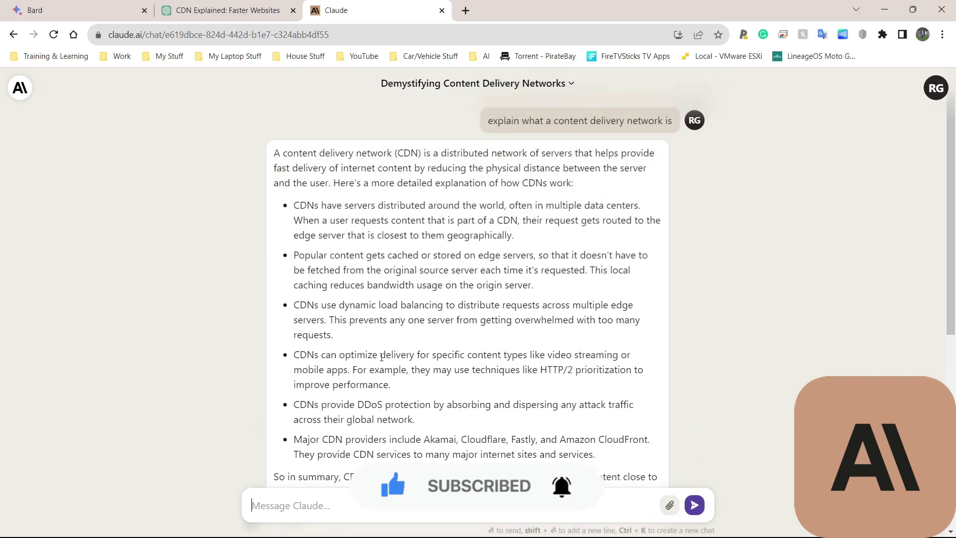
scroll(382, 358, down, 7)
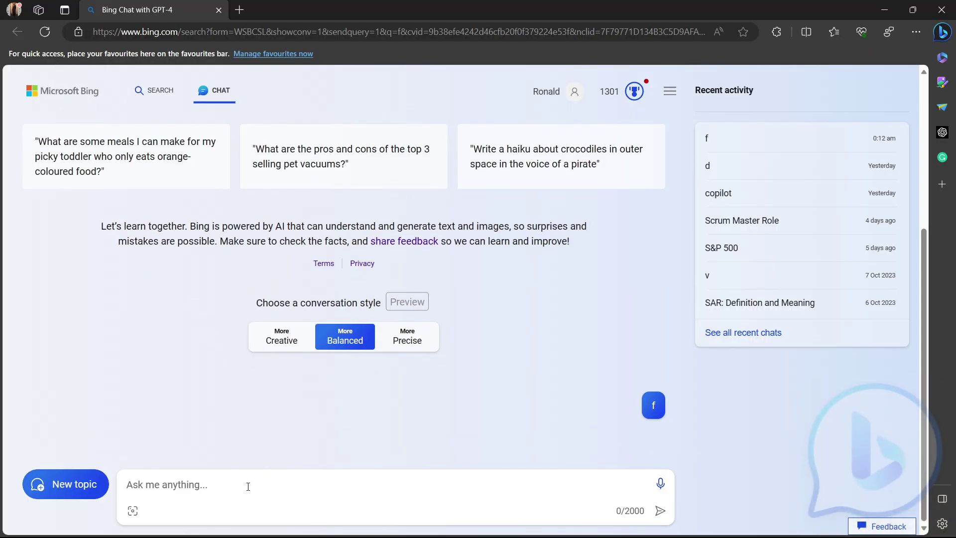
Step: Start a new Bing Chat topic and send the saved prompt 'explain what a content delivery network is'
click(248, 486)
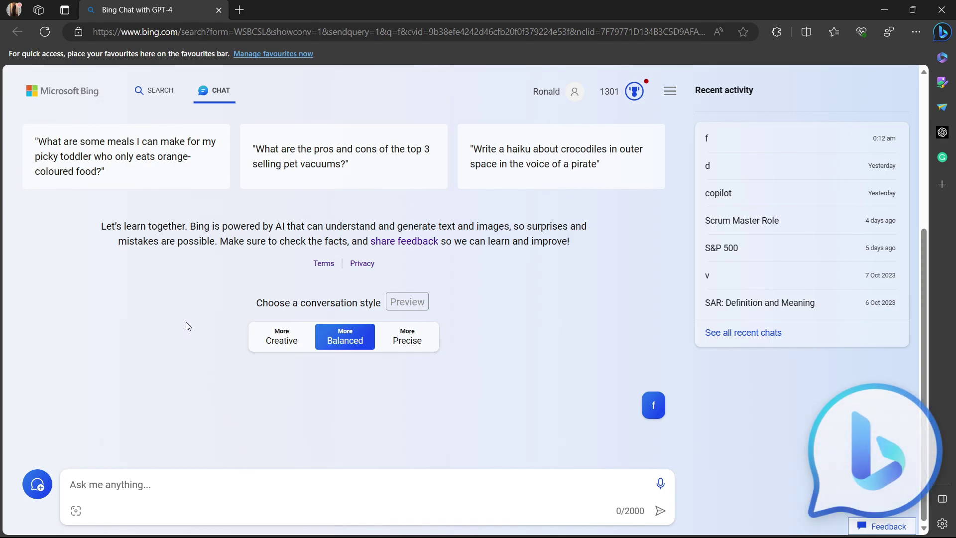
click(183, 308)
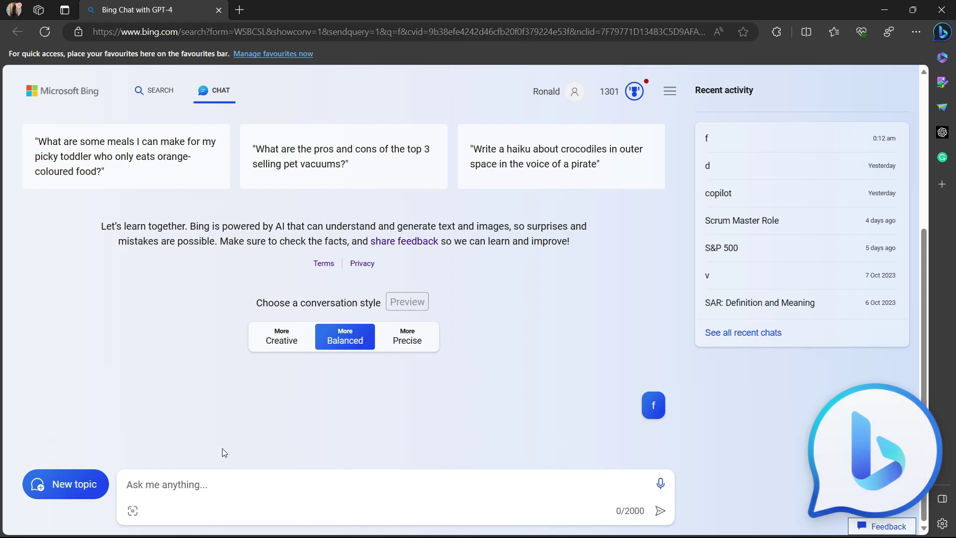
click(105, 484)
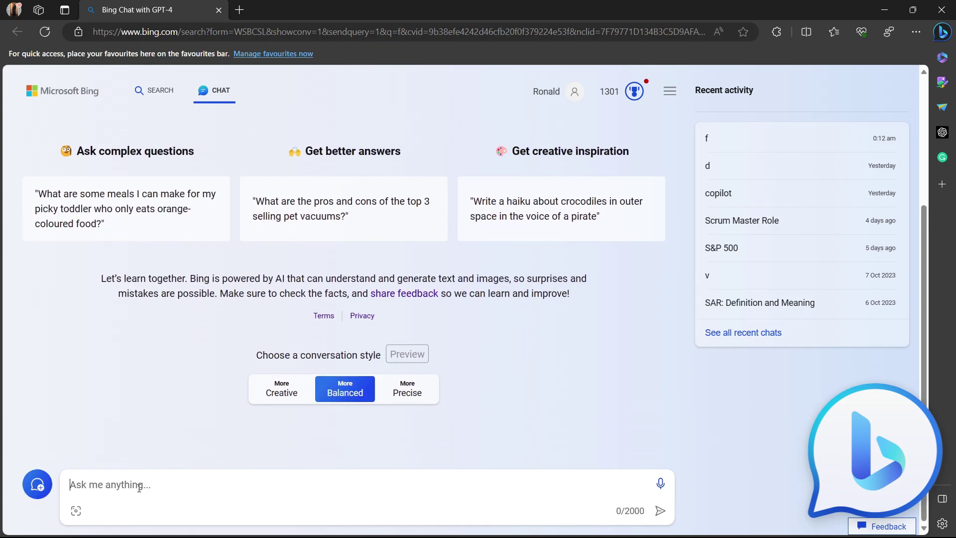
key(super+v)
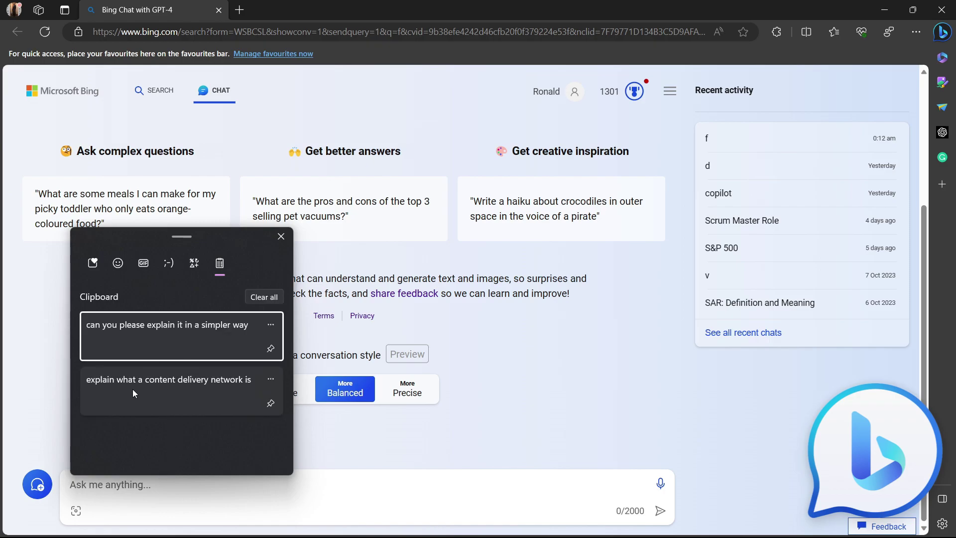
click(132, 389)
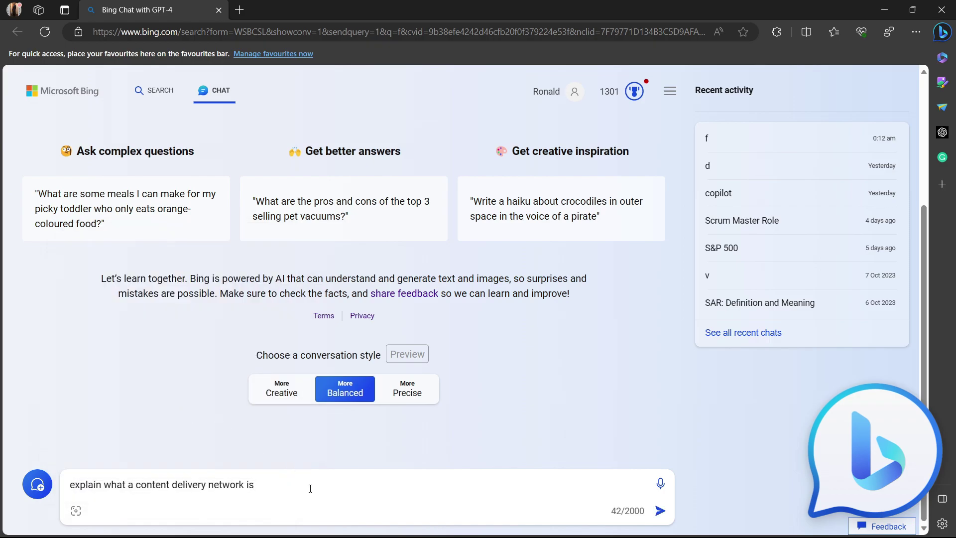
key(Return)
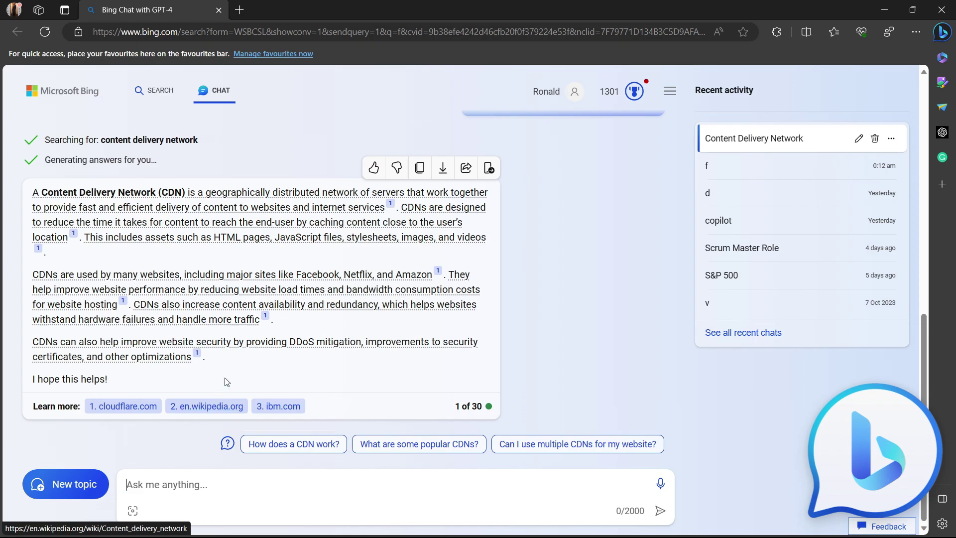
Step: Select the finished Bing CDN answer, deselect it, and show the answer's Export options
scroll(230, 364, up, 2)
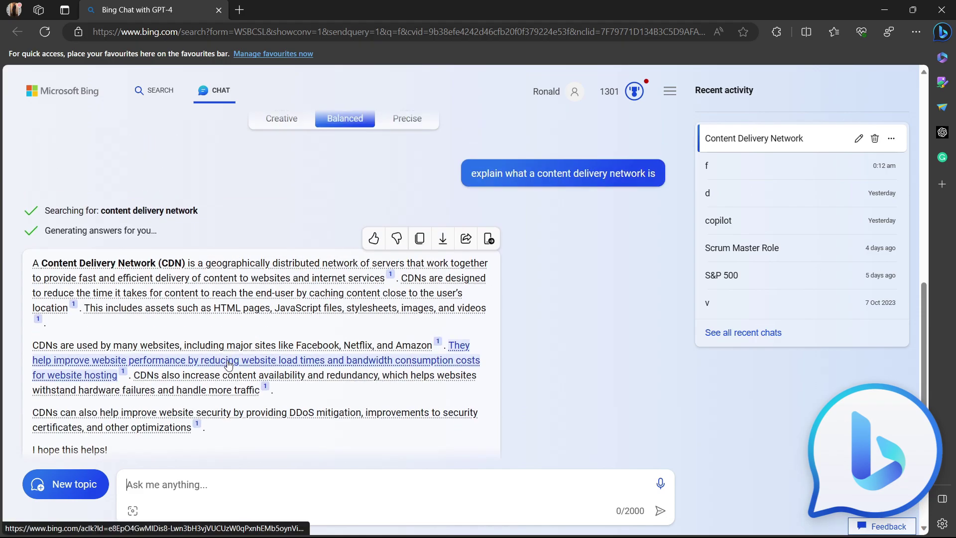
scroll(189, 374, down, 2)
drag(133, 388, 31, 192)
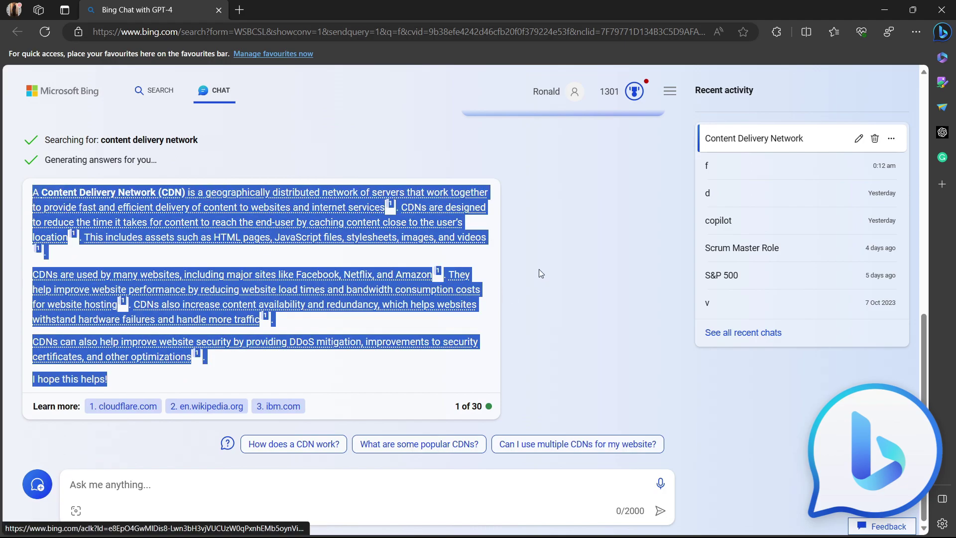
click(356, 133)
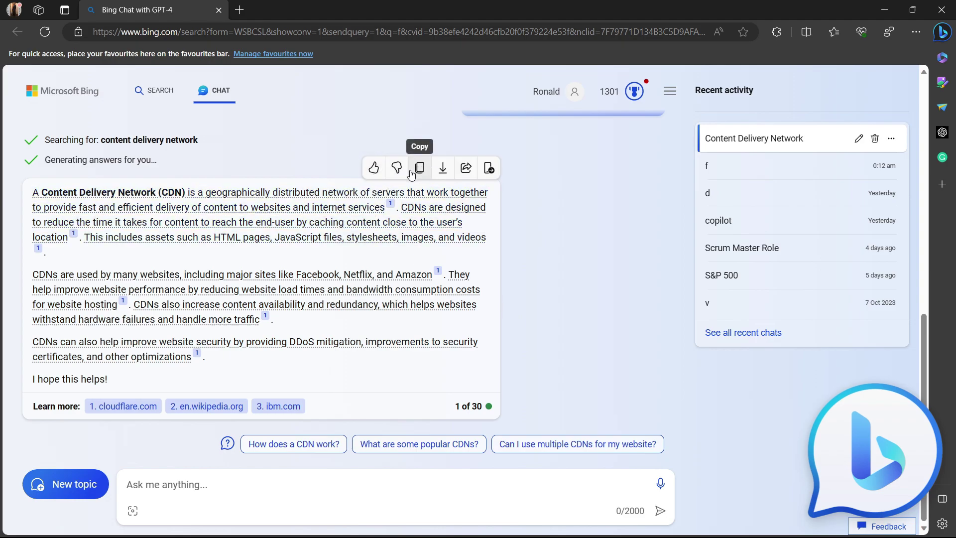
click(440, 171)
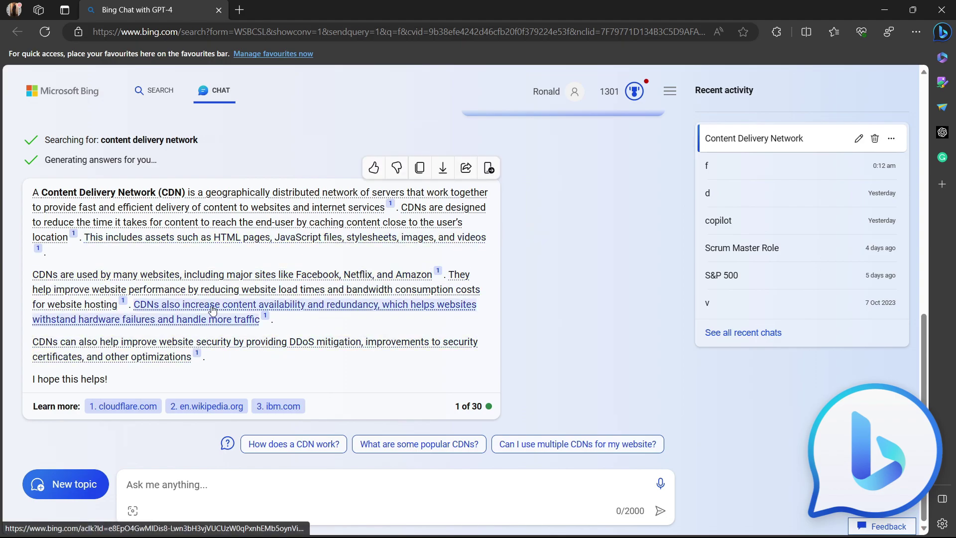
Step: Send Bing Chat the saved follow-up 'can you please explain it in a simpler way'
scroll(214, 299, up, 2)
scroll(228, 199, down, 2)
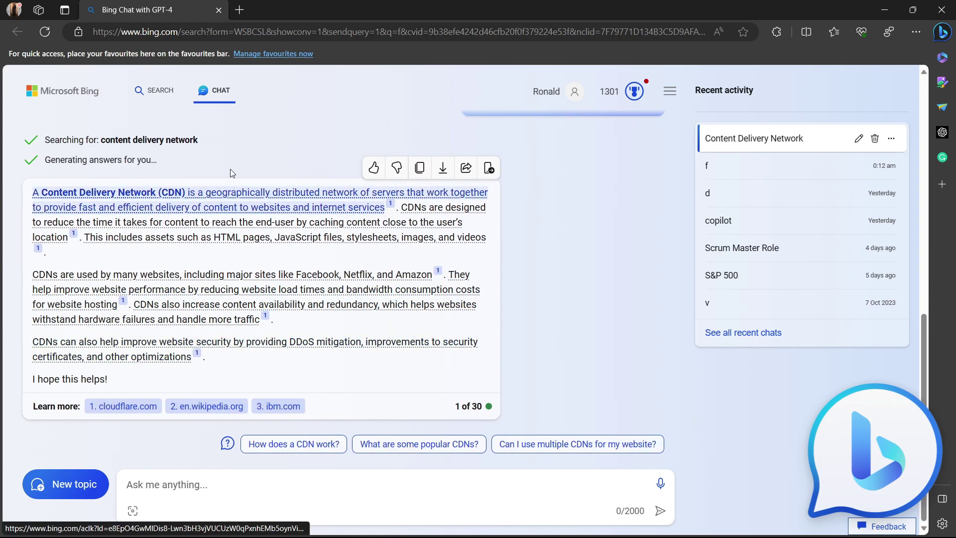
click(225, 478)
key(super+v)
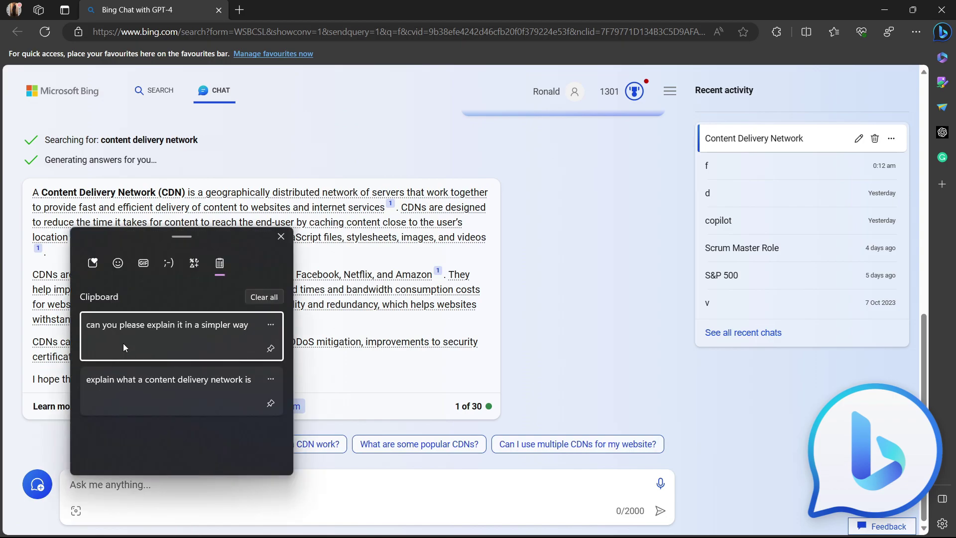
click(157, 331)
key(Return)
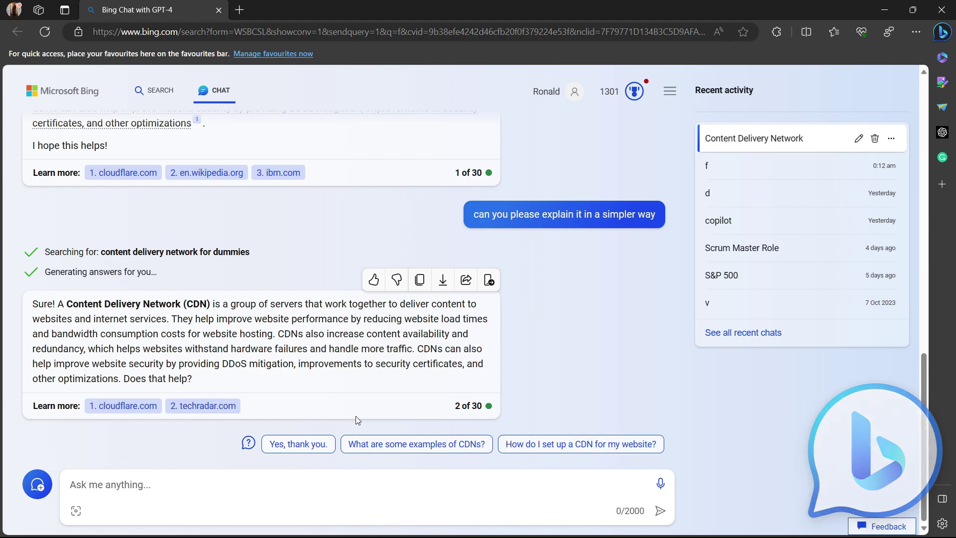
Step: Check Bard's prompt box, return to Bing, and dictate 'What are the three large cloud companies in the UK?'
click(456, 420)
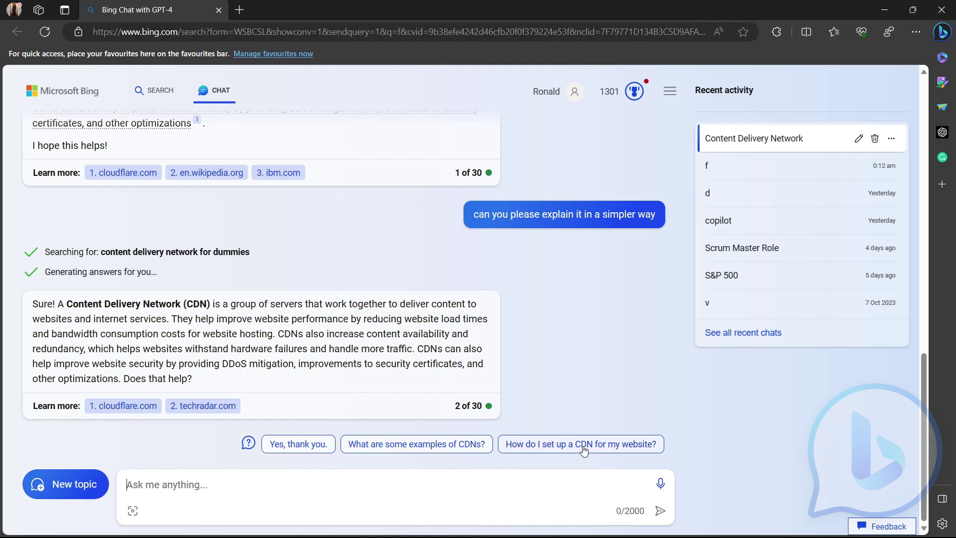
key(alt+Tab)
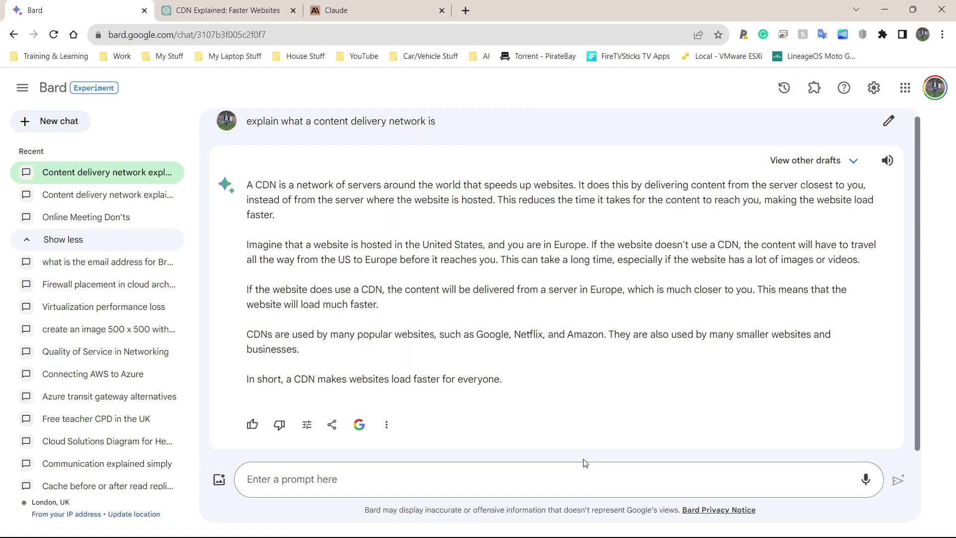
click(298, 478)
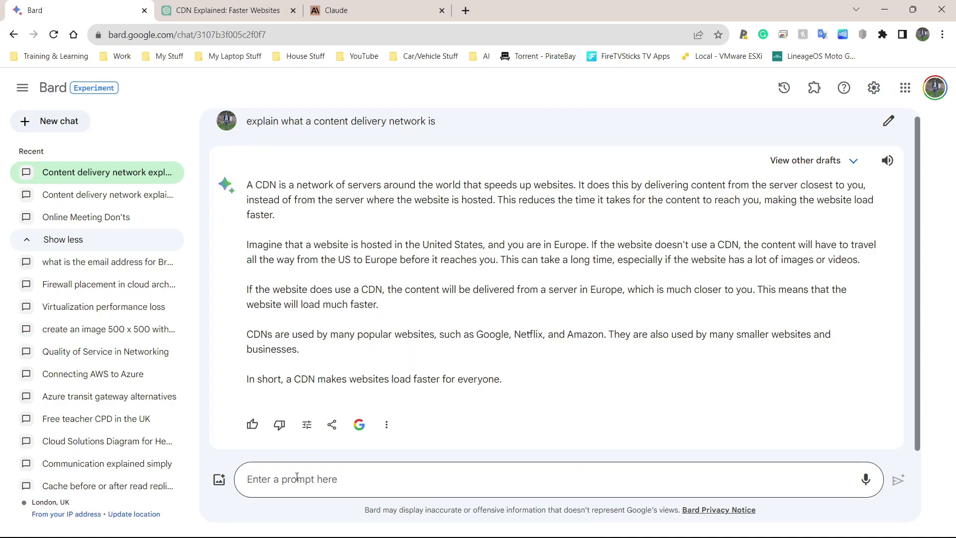
key(alt+Tab)
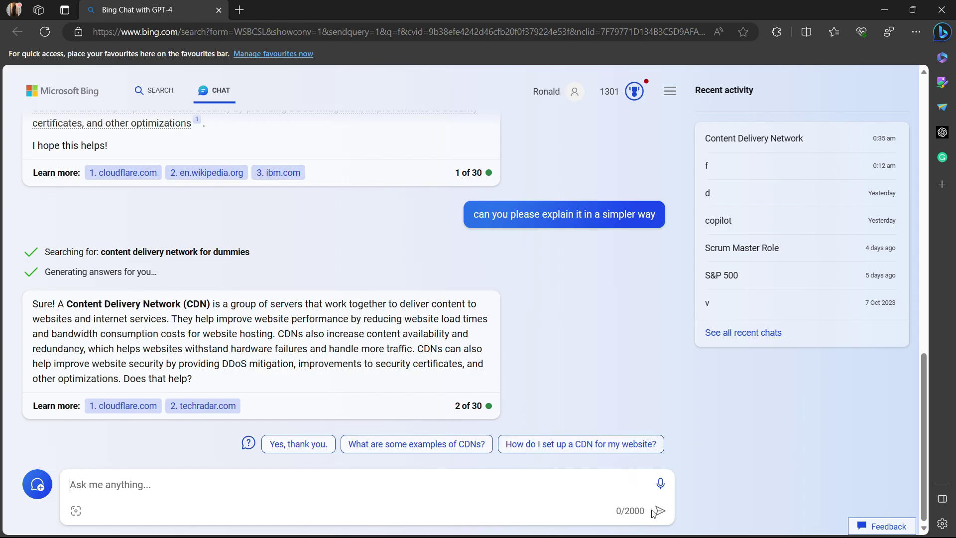
click(660, 485)
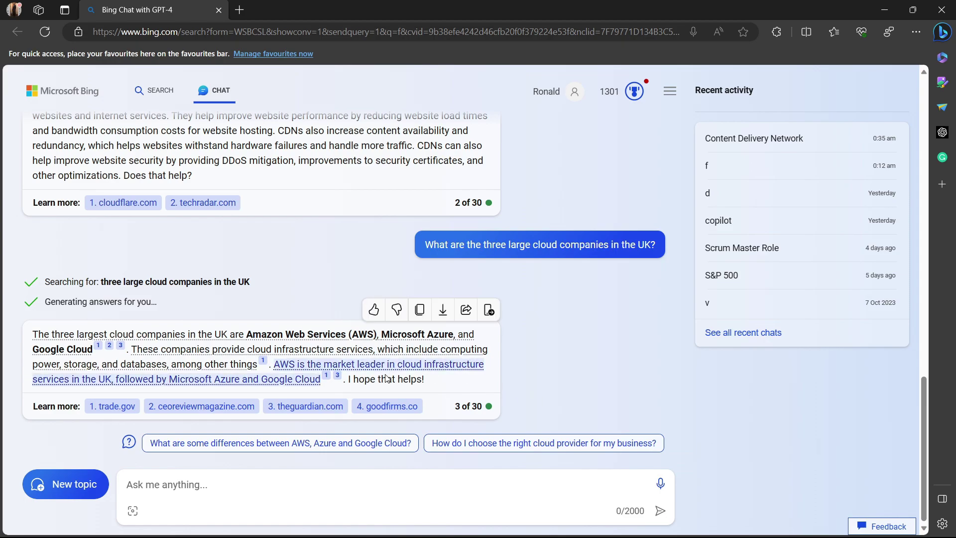
Step: Switch to Bard and dictate the UK cloud companies question into its prompt by microphone
mouse_move(255, 346)
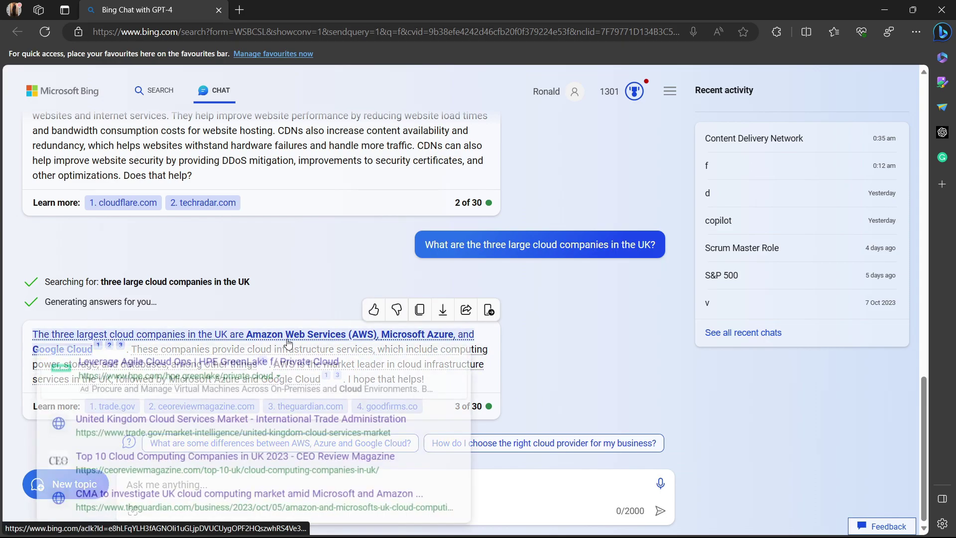
key(alt+Tab)
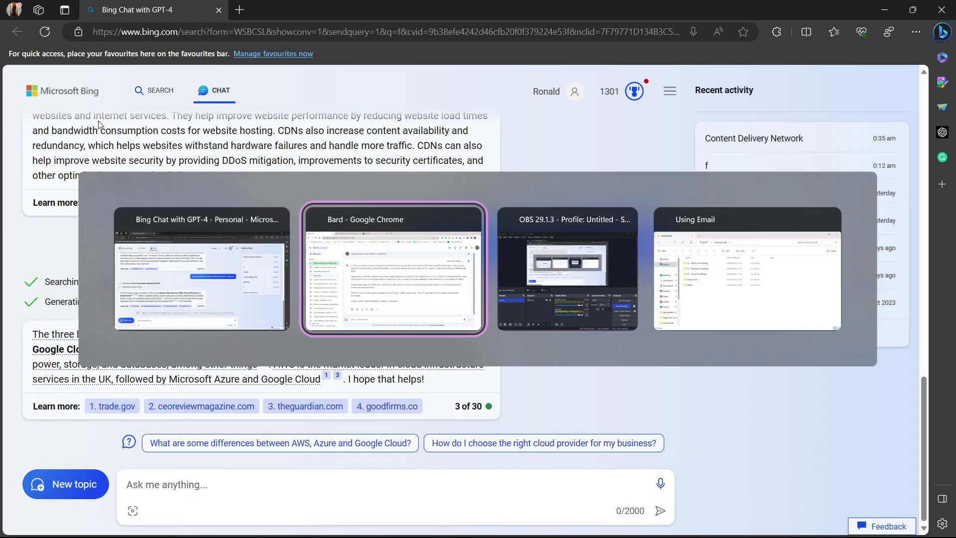
key(Escape)
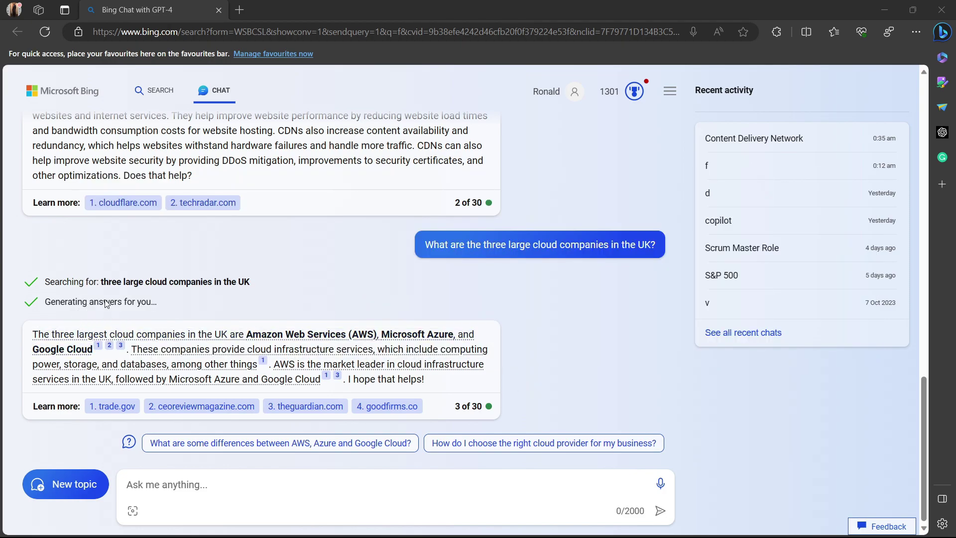
scroll(126, 262, up, 3)
scroll(299, 249, down, 2)
drag(439, 244, 525, 254)
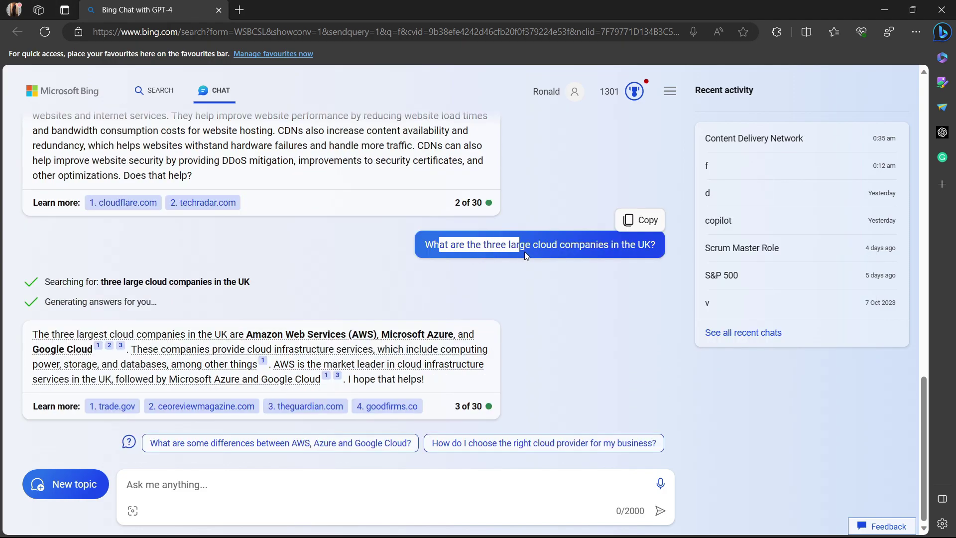
click(533, 320)
key(alt+Tab)
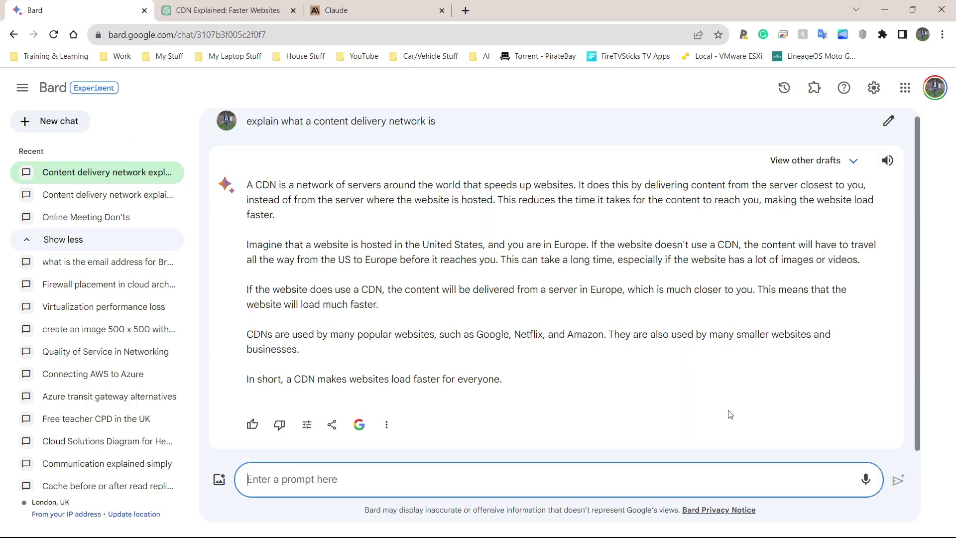
click(866, 479)
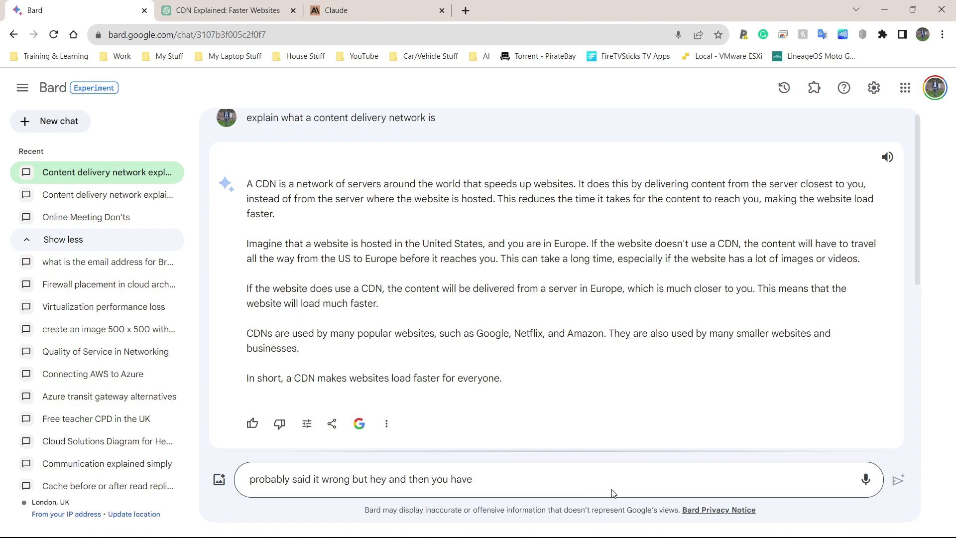
Step: Submit the dictated UK cloud question in Bard and scroll through its AWS, Azure and GCP answer
click(615, 477)
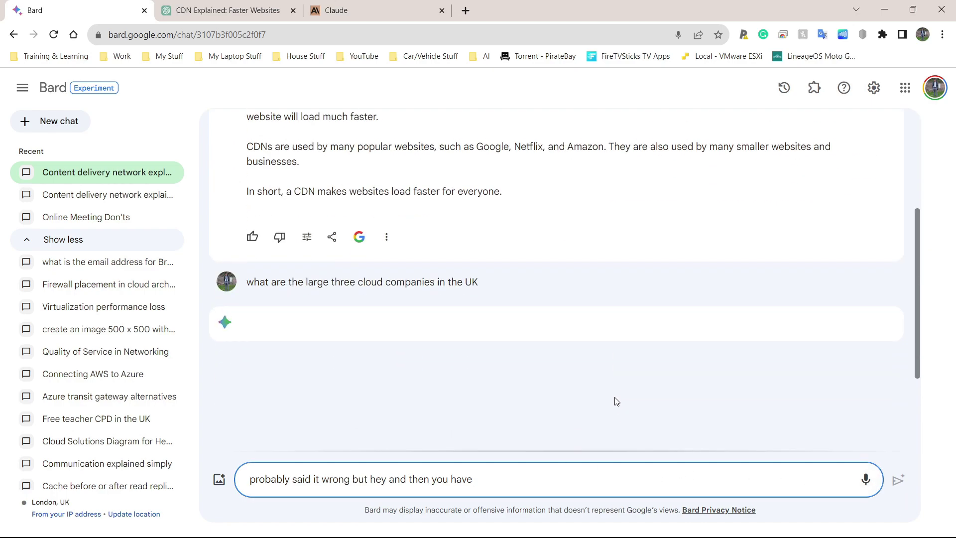
scroll(577, 398, up, 2)
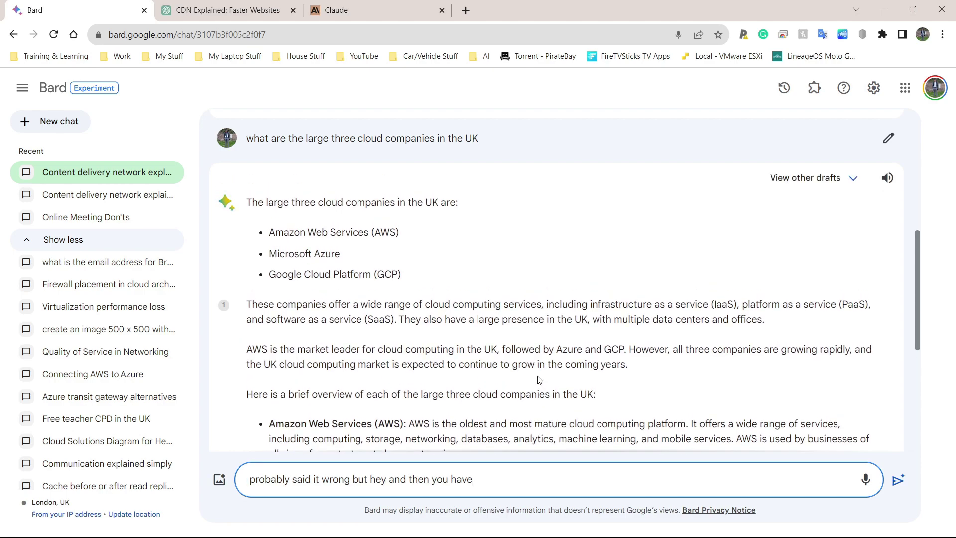
scroll(539, 380, down, 4)
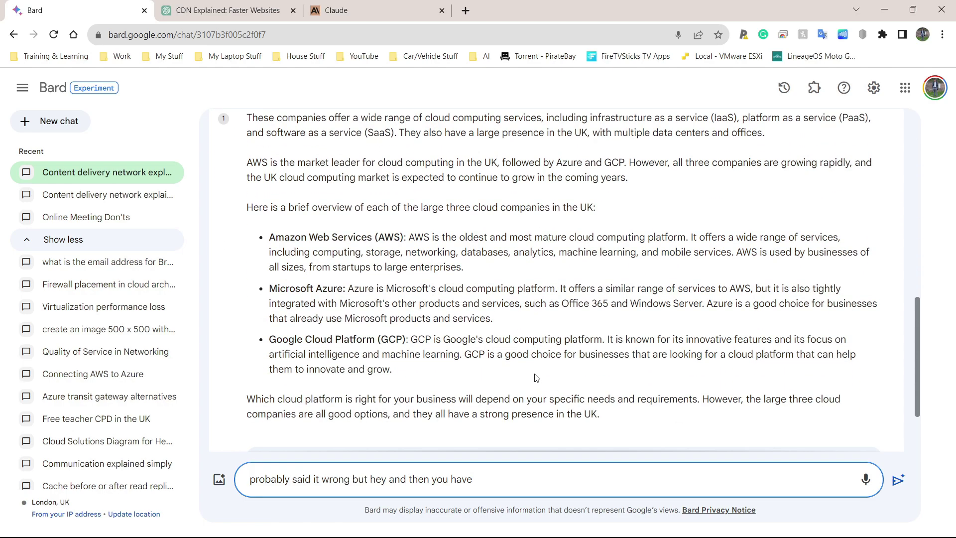
scroll(535, 378, up, 3)
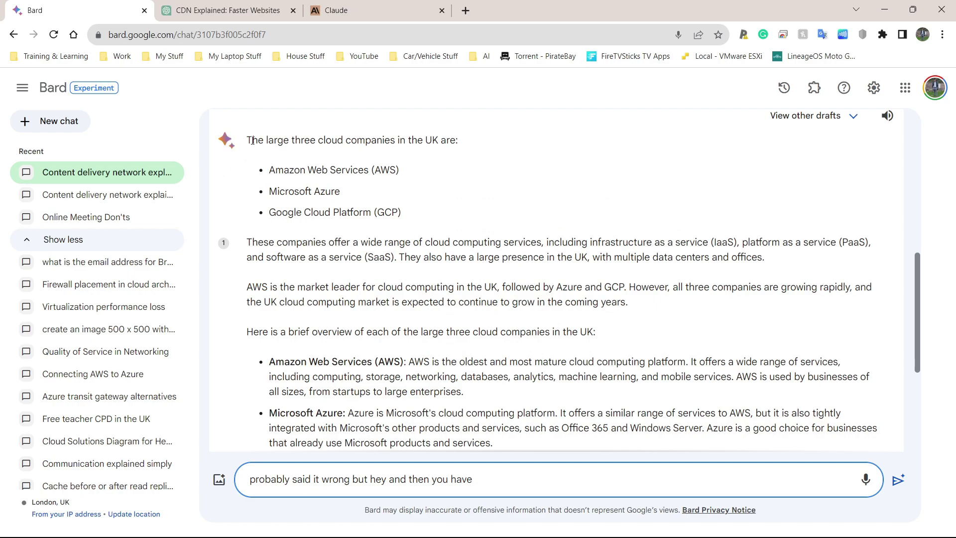
drag(252, 140, 588, 439)
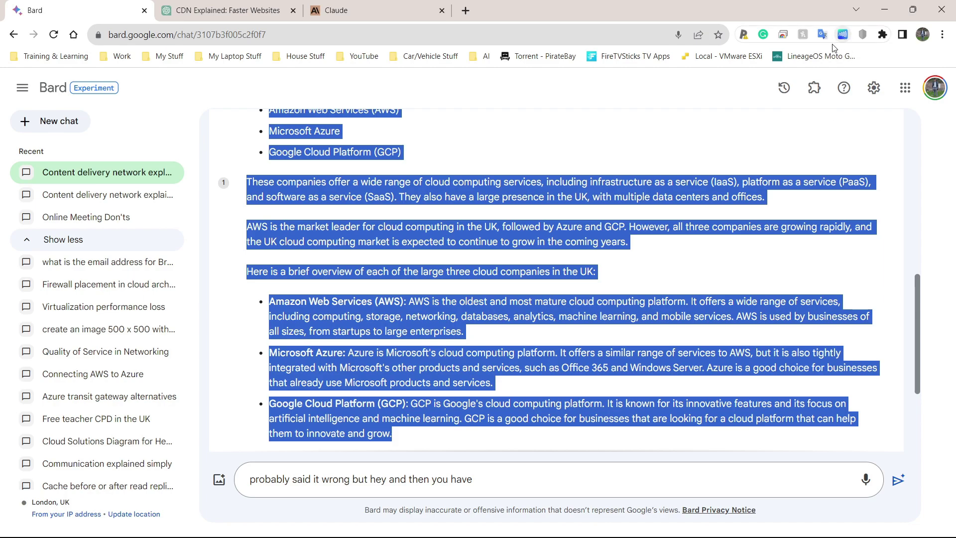
click(679, 266)
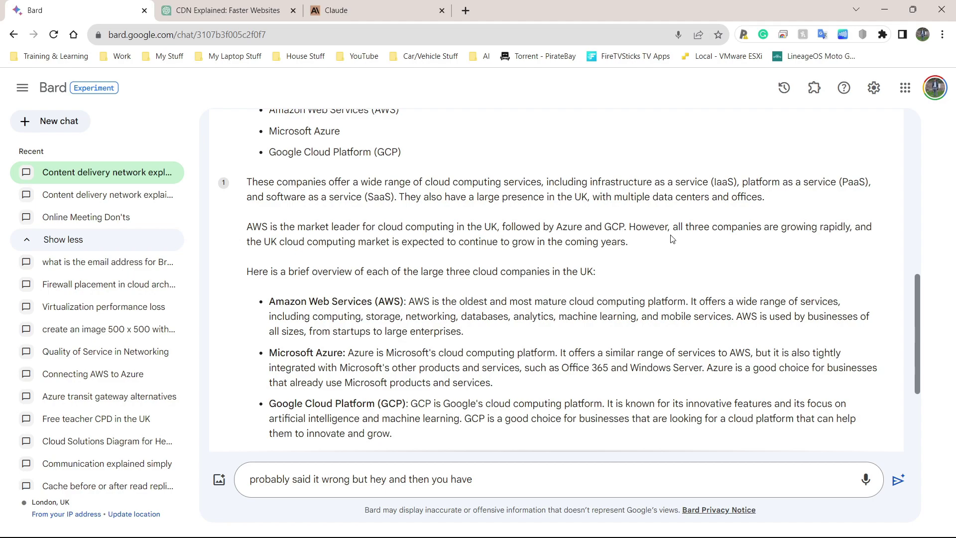
scroll(624, 238, down, 3)
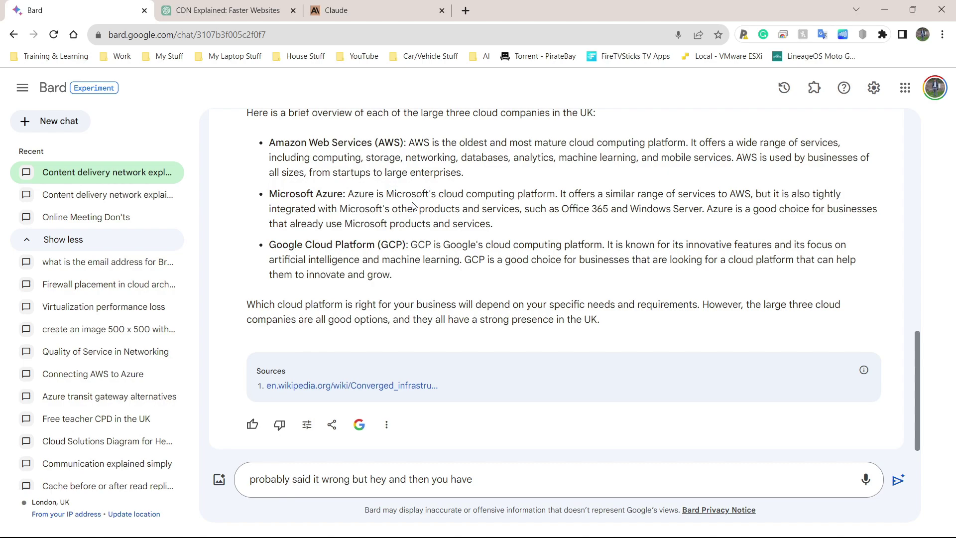
Step: Switch to Bing Chat, look back over the CDN and UK cloud answers, and start a new topic
key(alt+Tab)
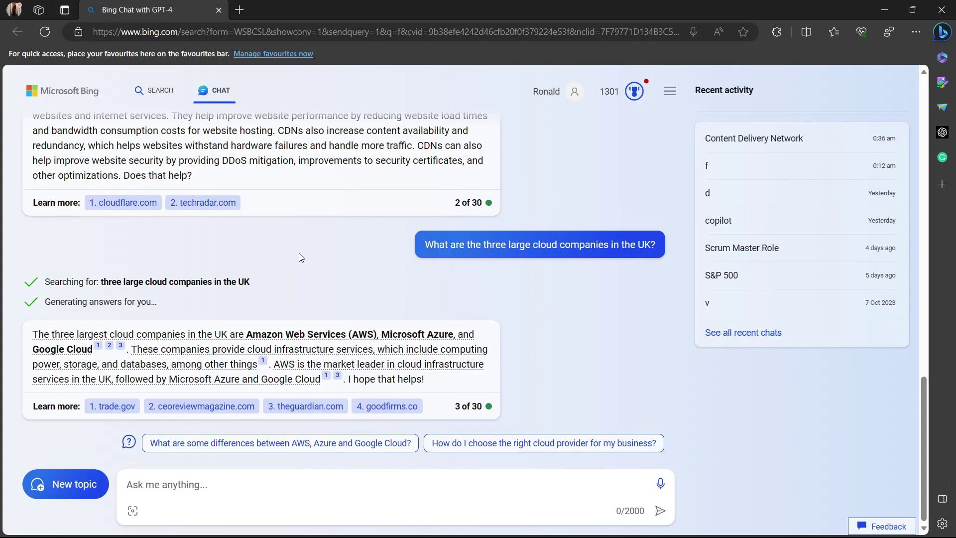
scroll(298, 253, up, 3)
scroll(298, 258, down, 3)
scroll(263, 239, up, 10)
scroll(260, 229, down, 5)
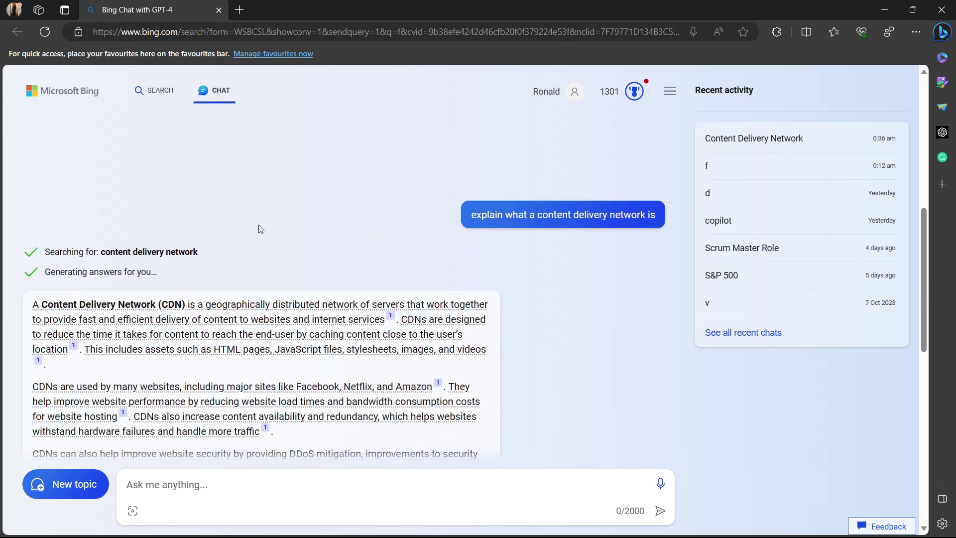
scroll(259, 228, up, 6)
scroll(257, 228, down, 12)
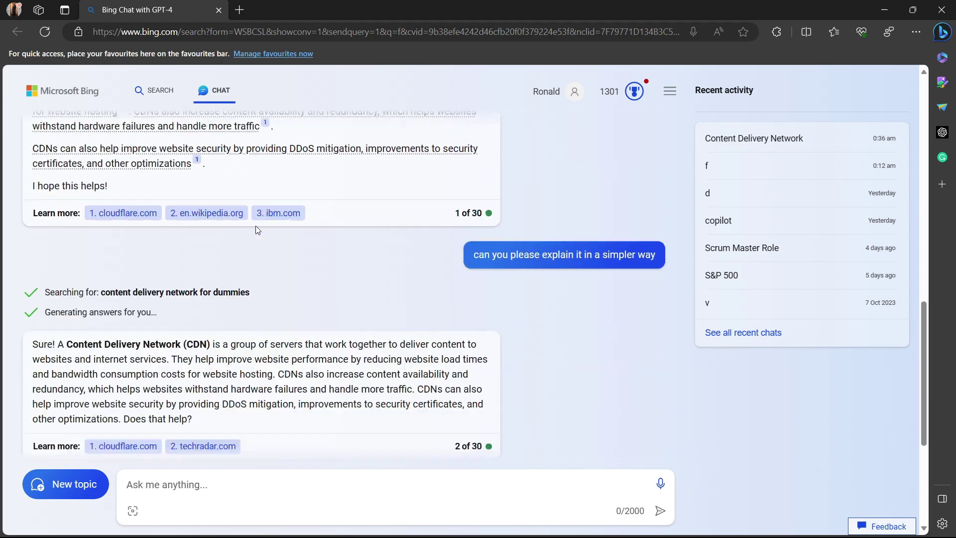
scroll(256, 225, down, 5)
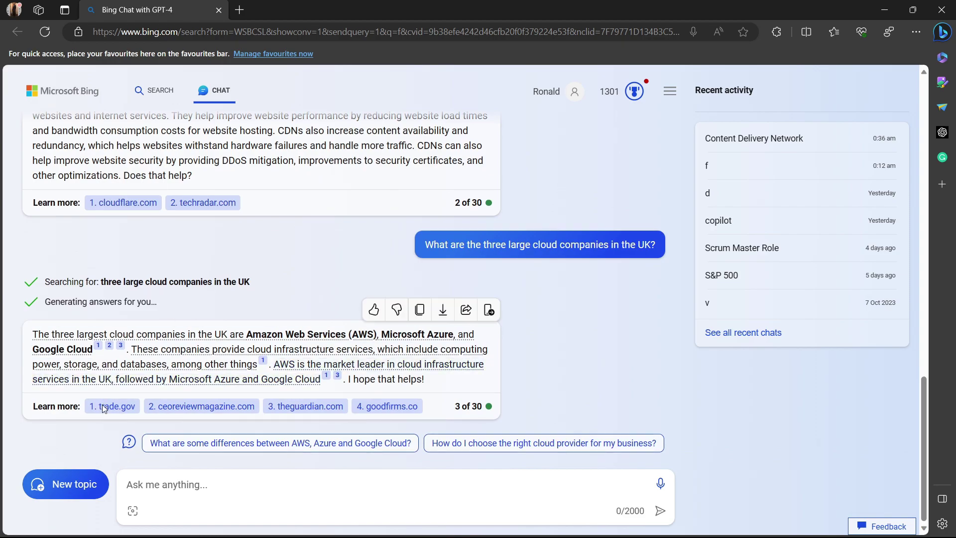
click(44, 483)
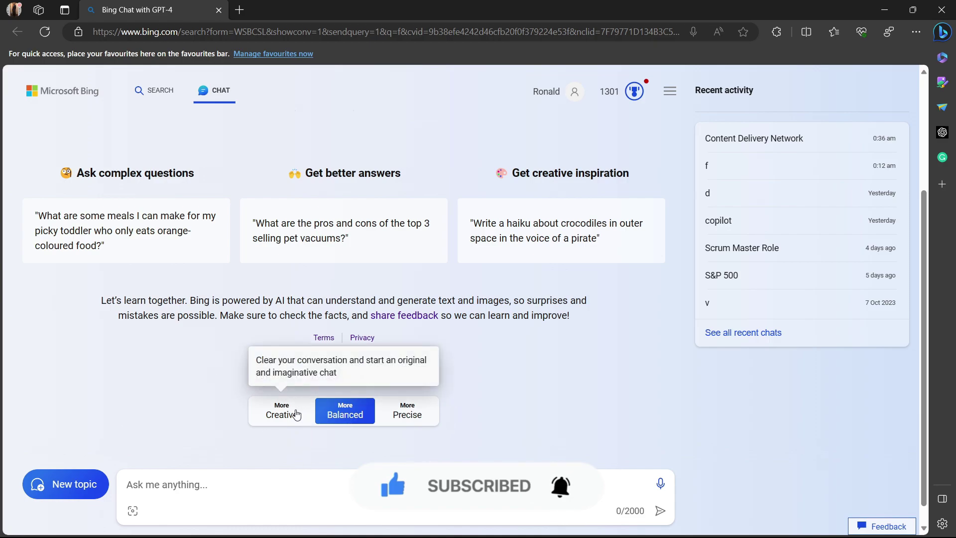
Step: View Bard's Modify response options, switch Bing's style to Precise then back to Balanced
key(alt+Tab)
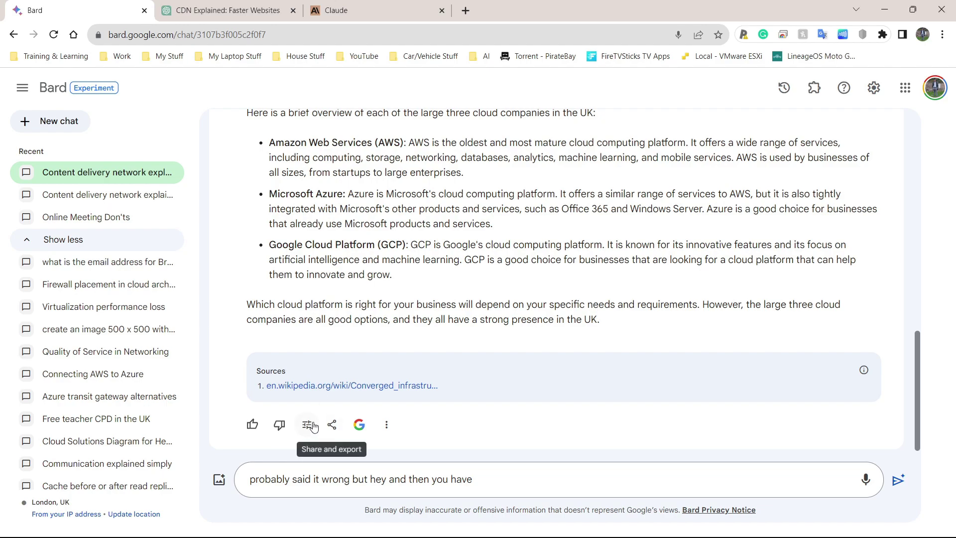
click(308, 425)
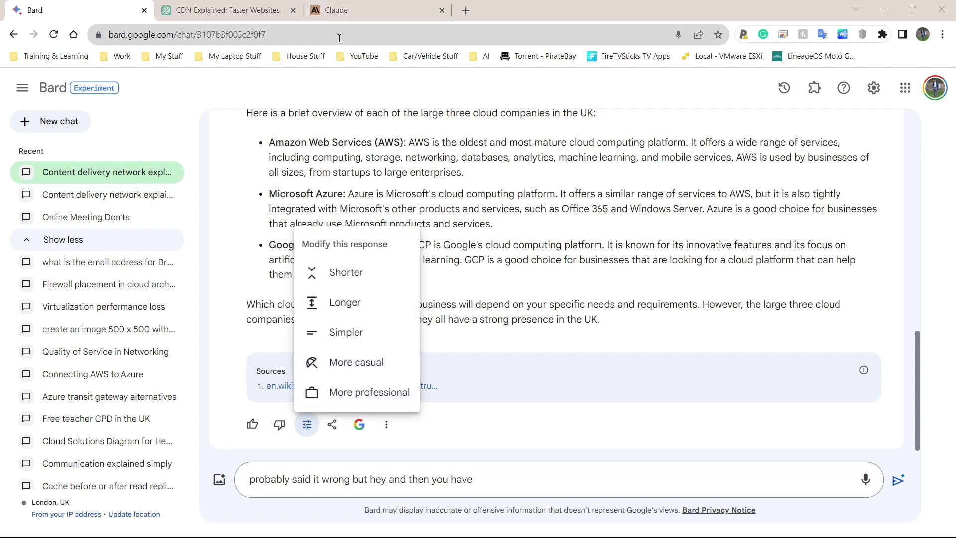
key(alt+Tab)
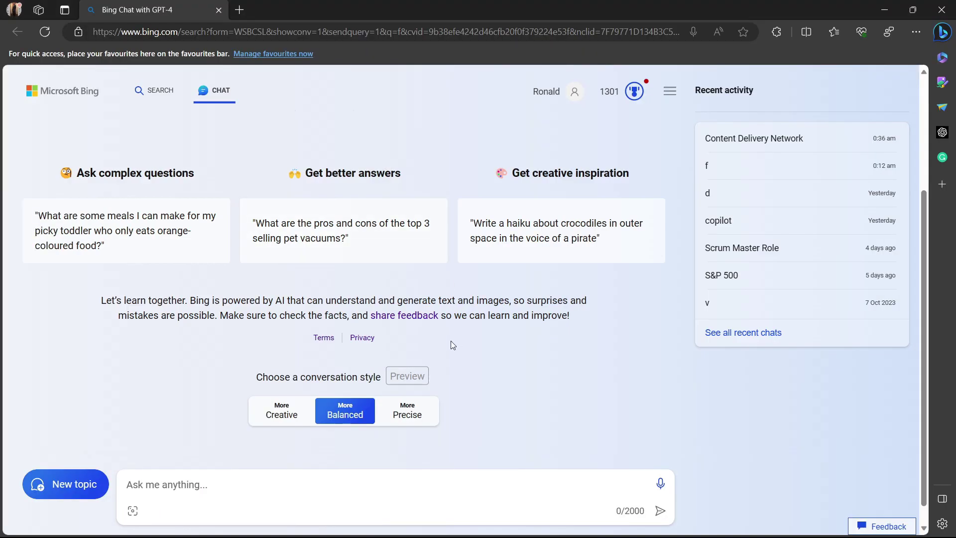
click(404, 414)
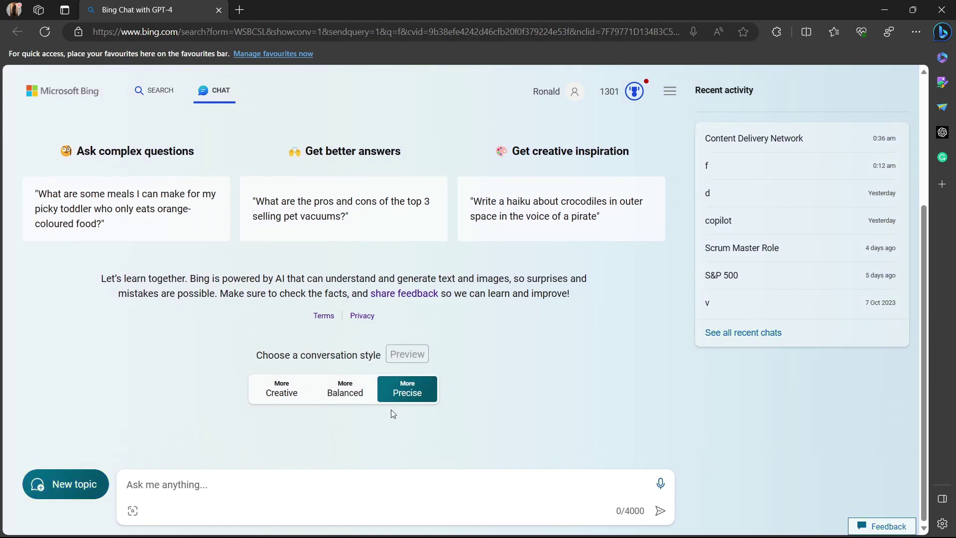
click(345, 388)
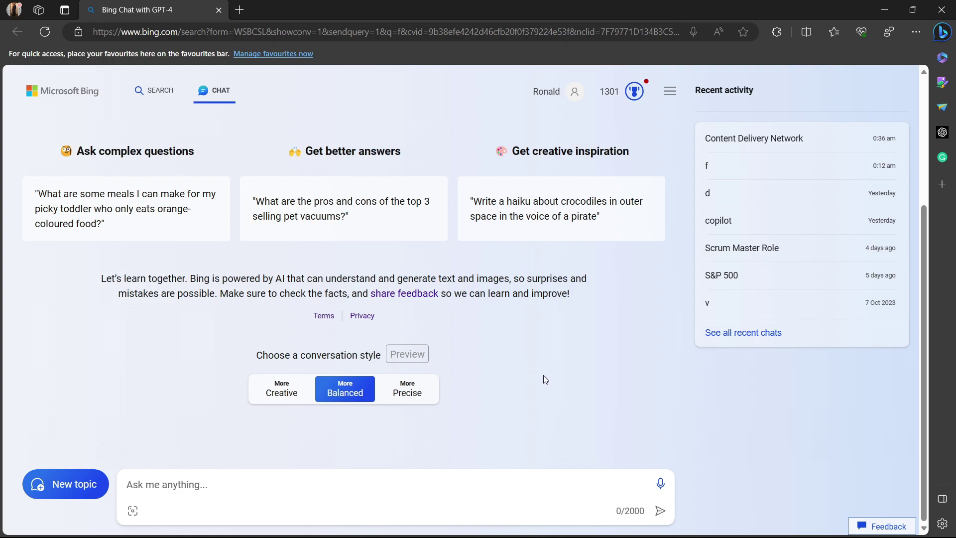
key(alt+Tab)
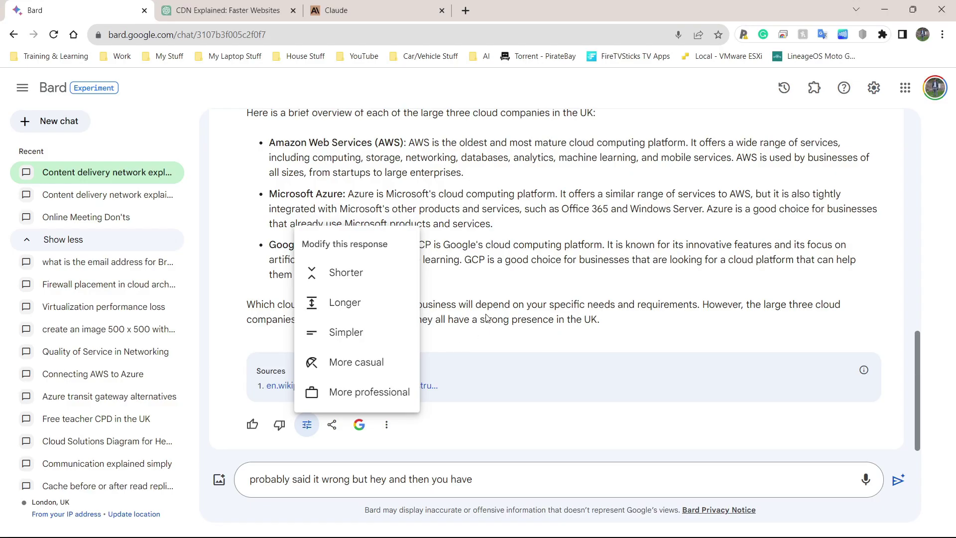
click(499, 317)
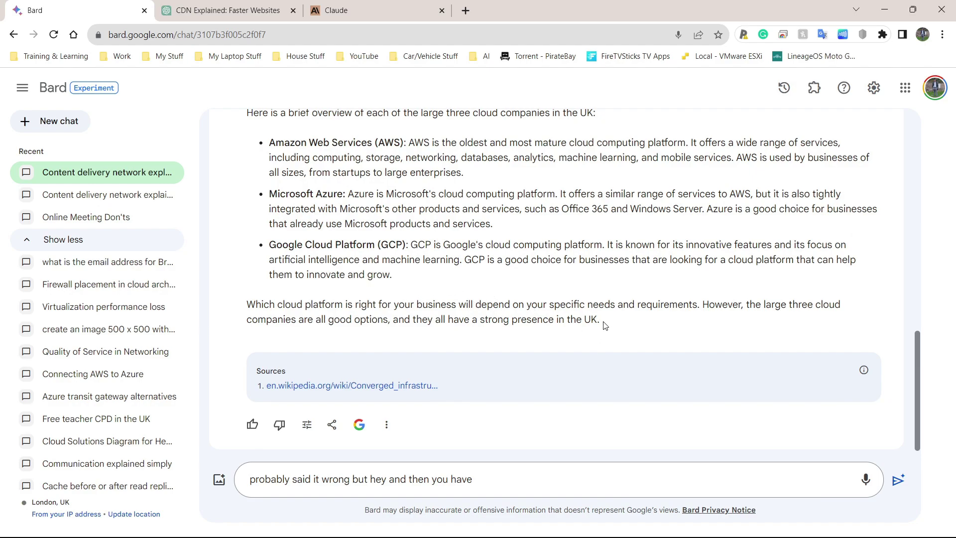
scroll(608, 325, up, 4)
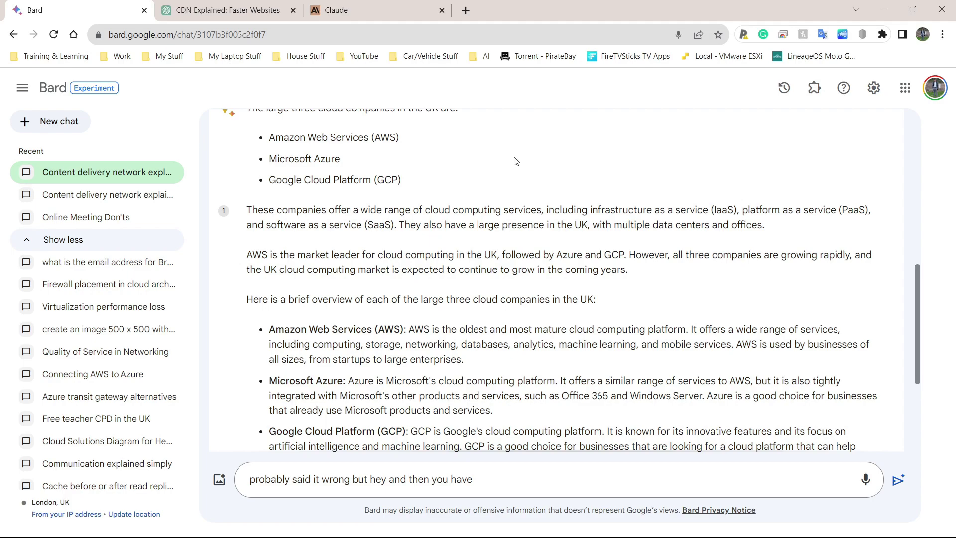
Step: Search Google in a new tab for 'explain what a content delivery network is'
click(465, 11)
text(can you please explain it in a simpler way)
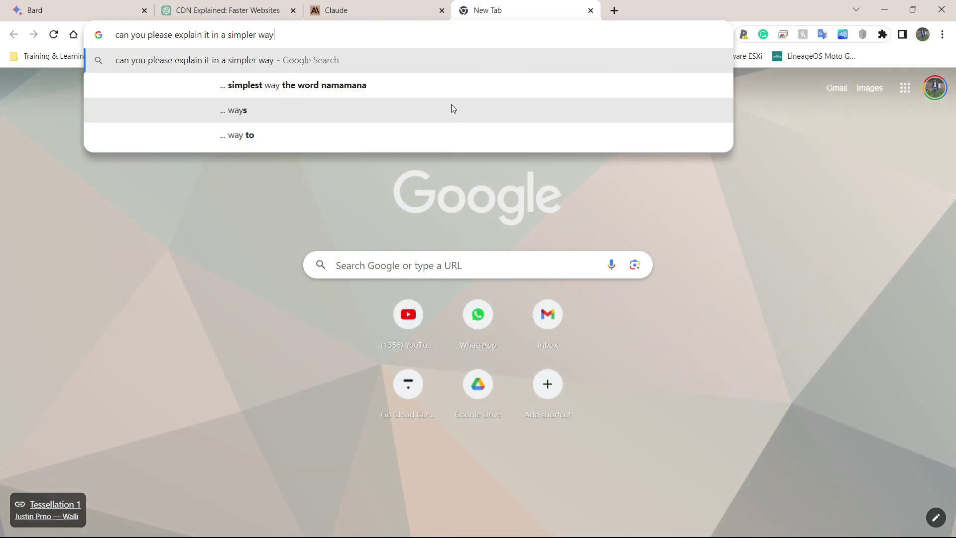
key(ctrl+a)
key(super+v)
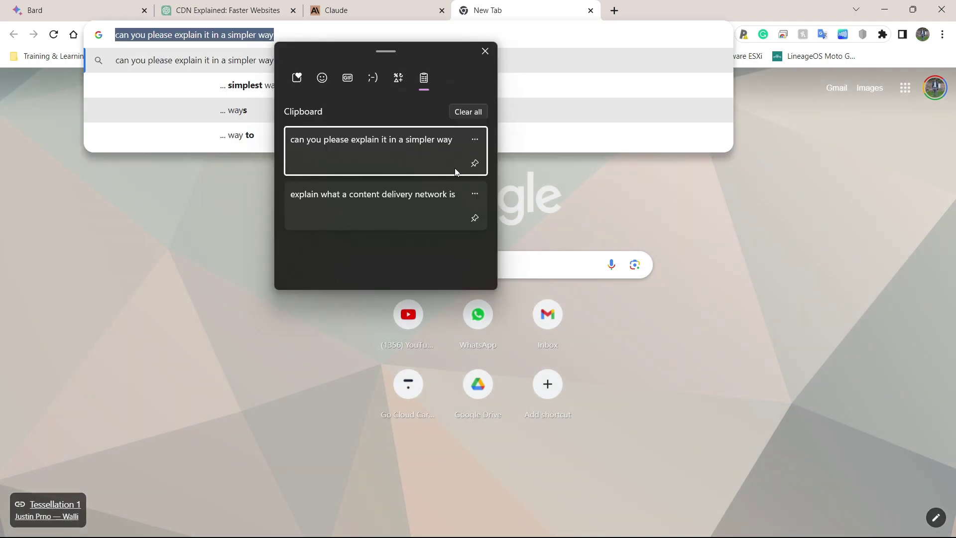
click(397, 200)
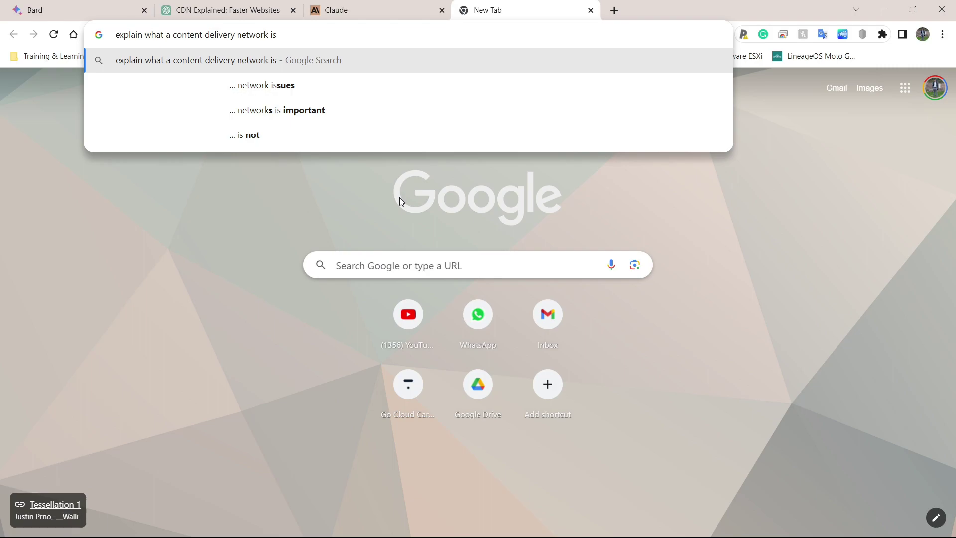
key(Return)
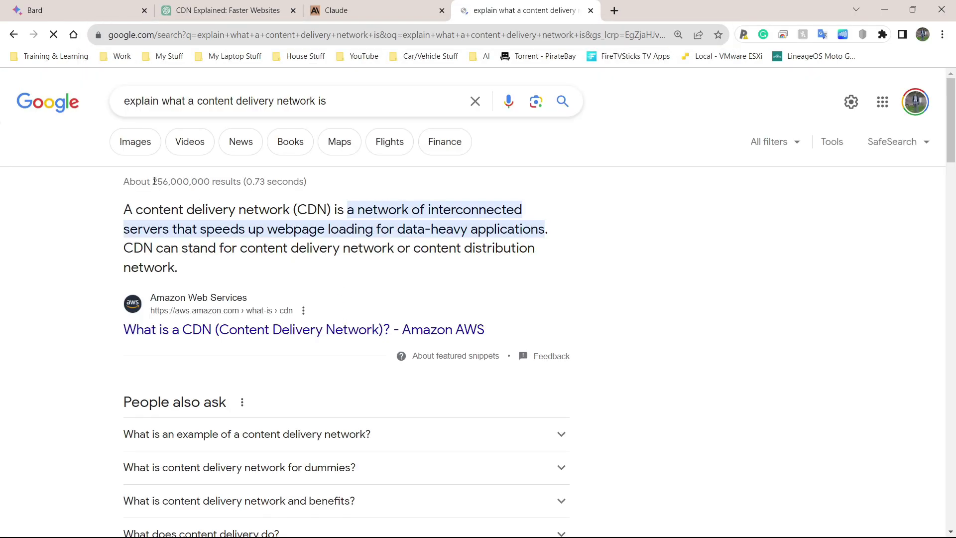
Step: Highlight the results count and scroll through the CDN results, topped by the AWS definition snippet
drag(152, 181, 313, 188)
click(347, 185)
scroll(310, 427, down, 6)
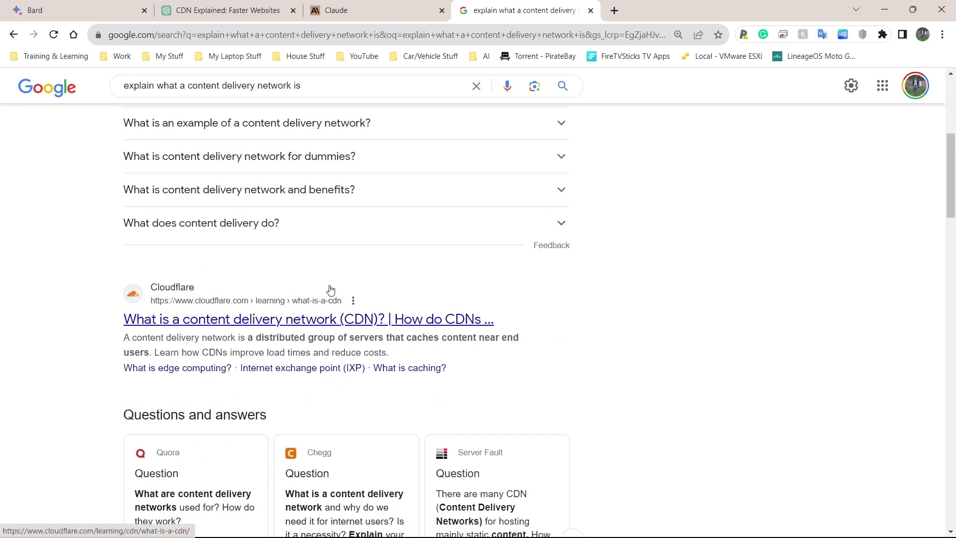
scroll(271, 248, up, 6)
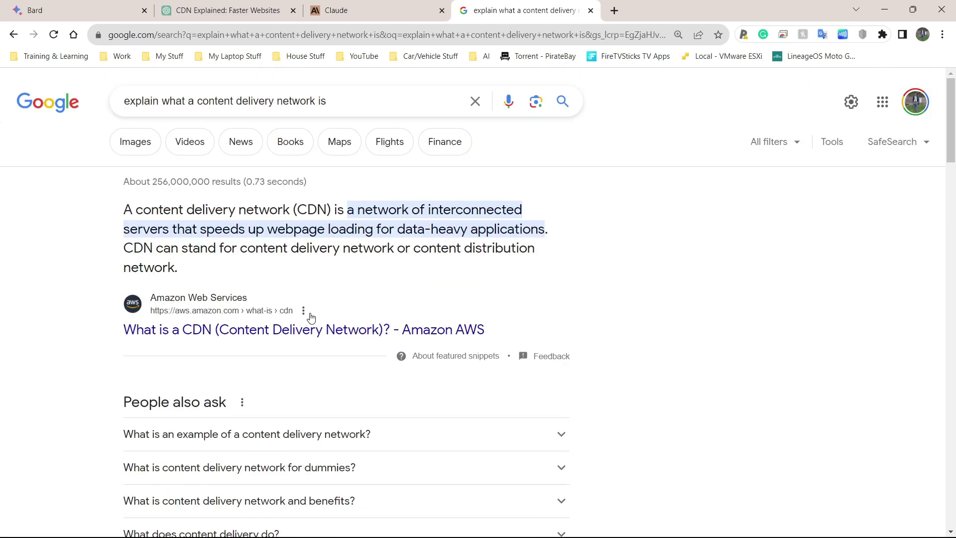
scroll(307, 314, down, 6)
scroll(248, 331, down, 10)
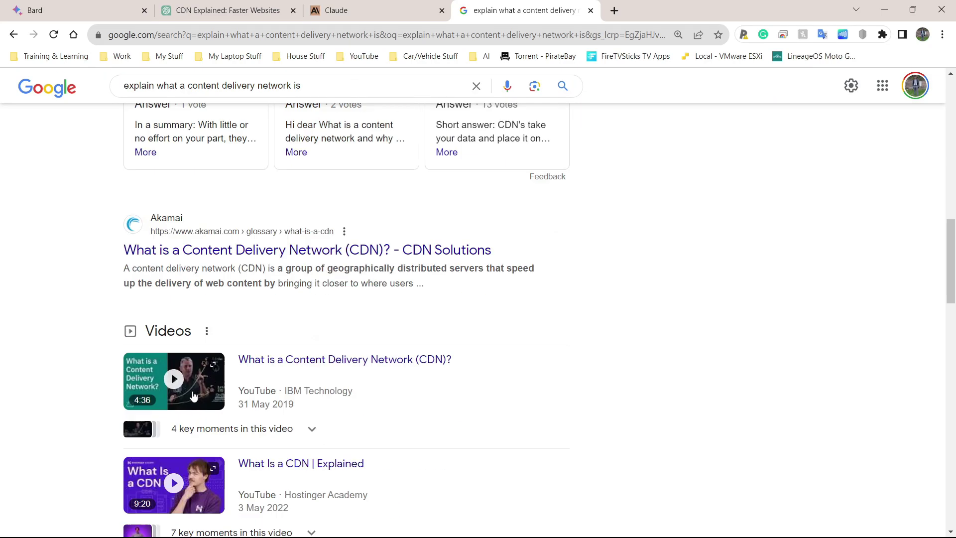
scroll(245, 262, up, 6)
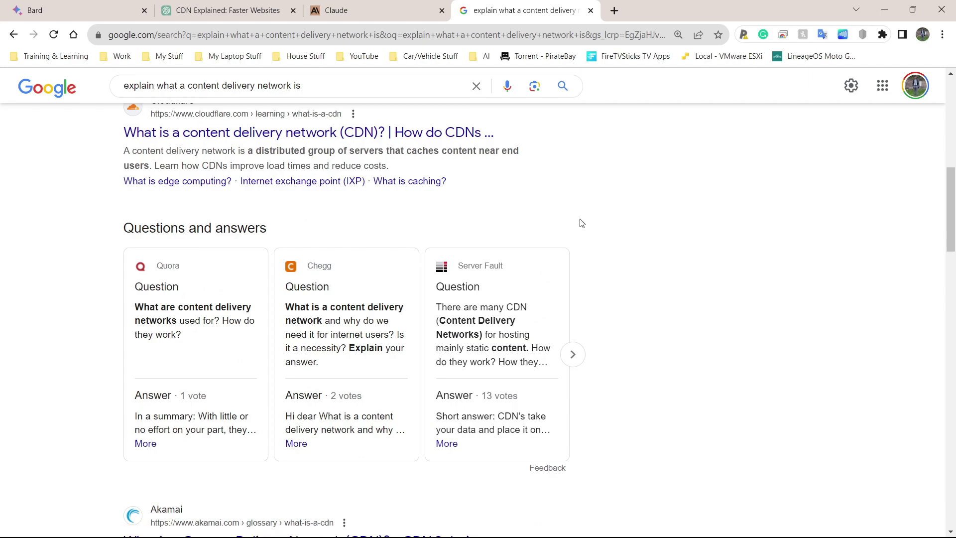
scroll(433, 196, down, 6)
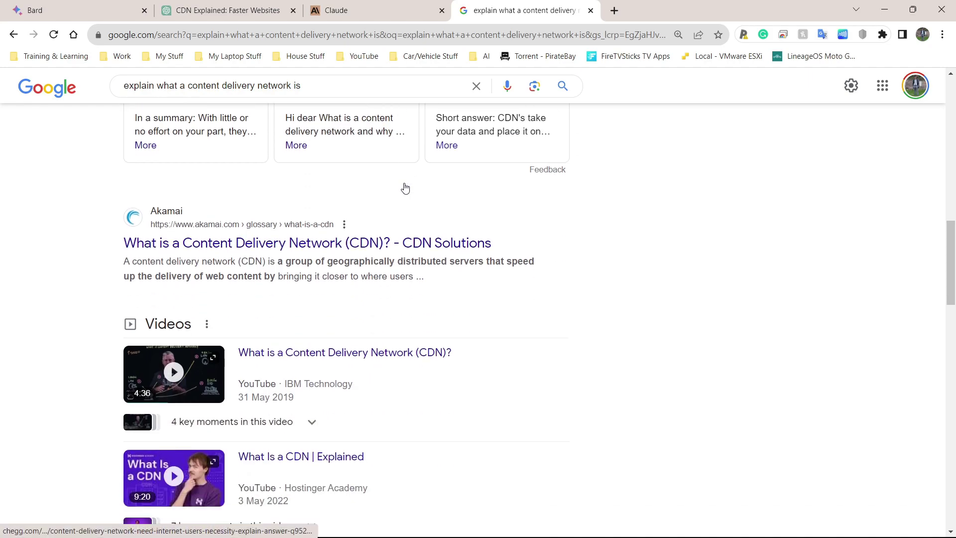
scroll(404, 188, down, 2)
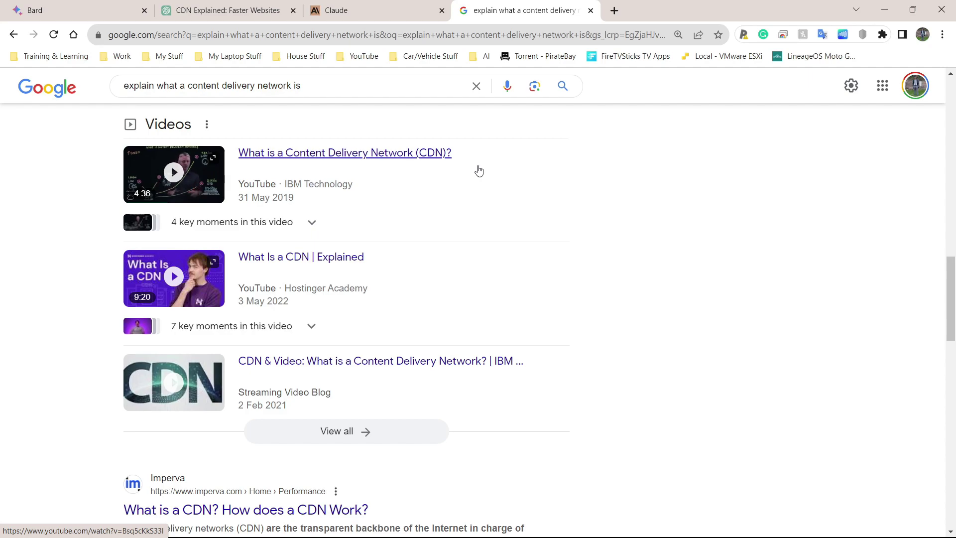
scroll(481, 179, up, 10)
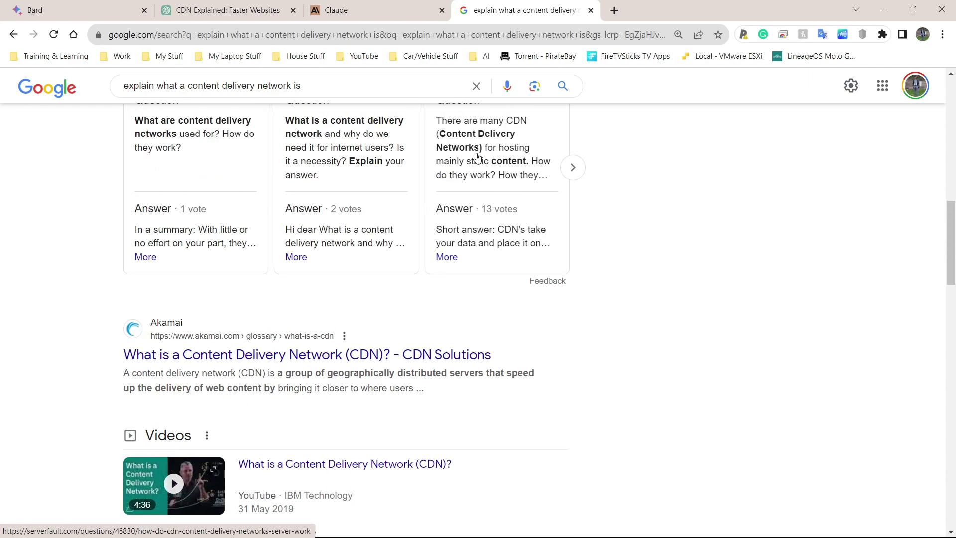
scroll(473, 160, up, 7)
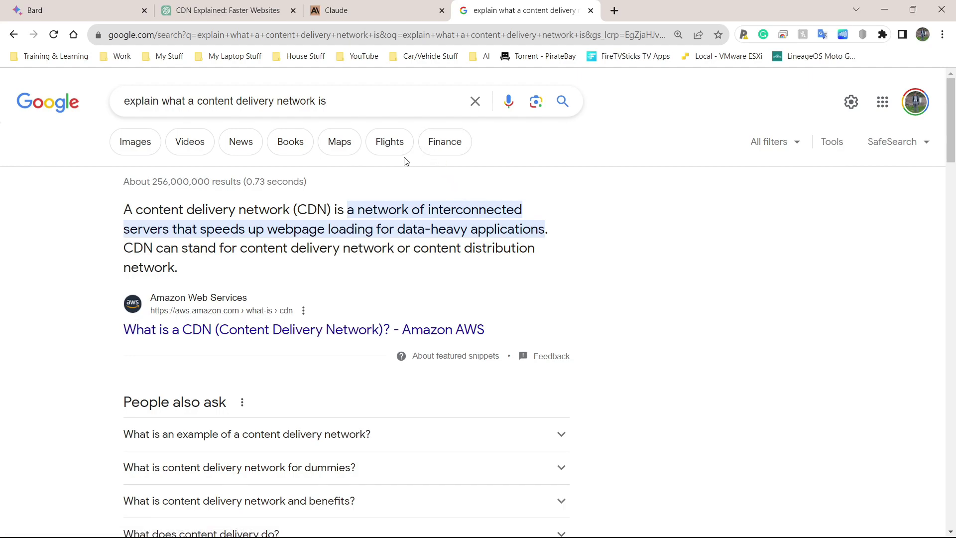
Step: Bring the Edge Bing Chat window back to the front on its empty Balanced-style new chat
key(alt+Tab)
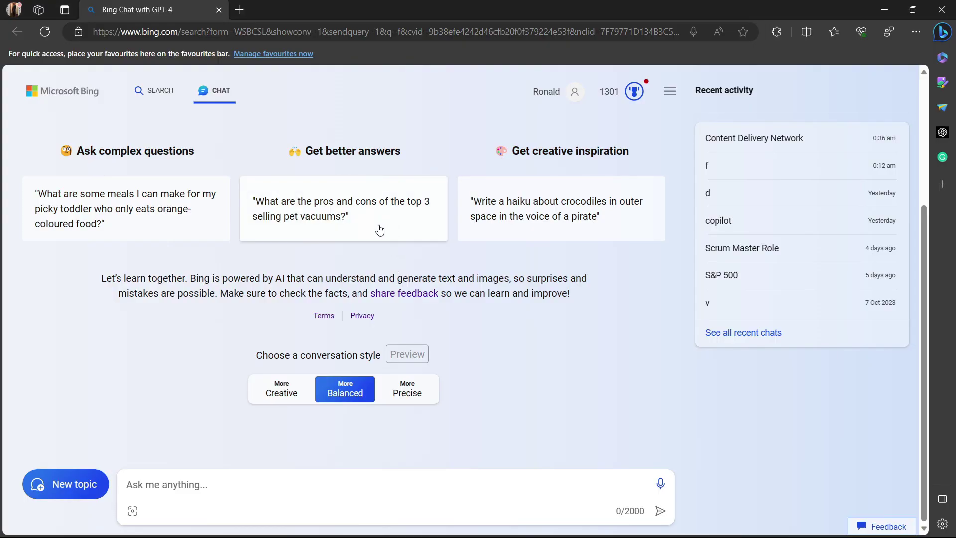
key(alt+Tab)
key(alt+Tab)
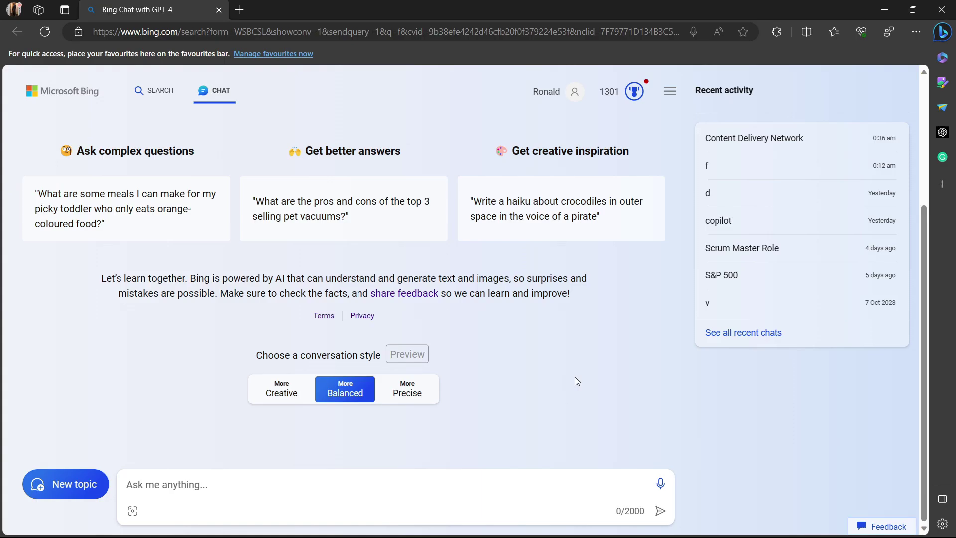